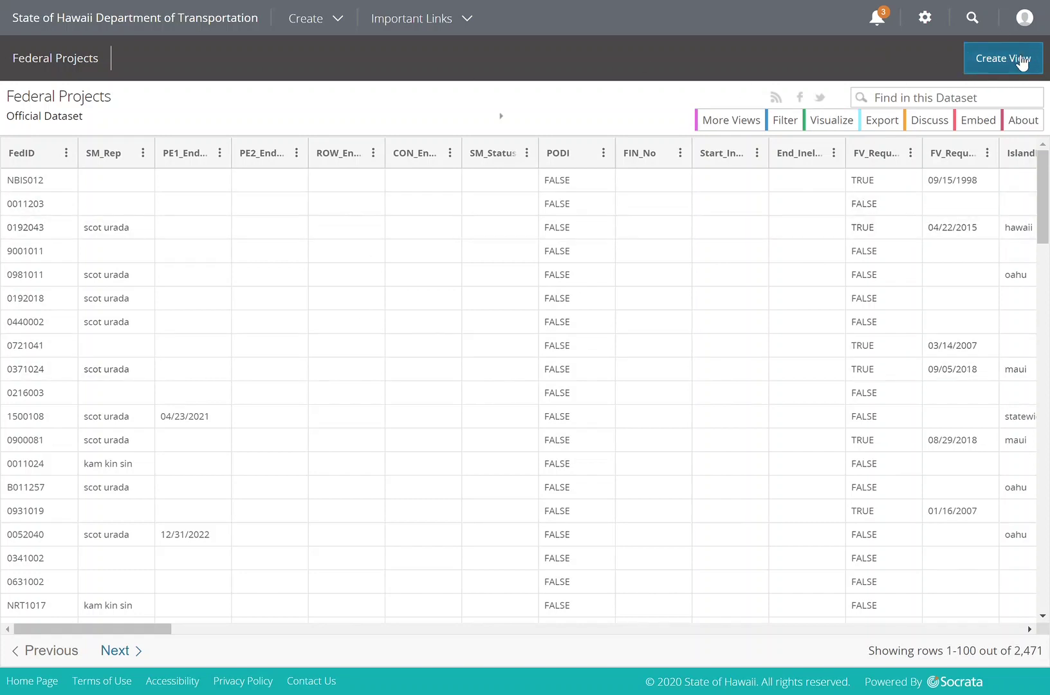
# Create a new view based on the Federal Projects dataset.
pyautogui.click(1022, 63)
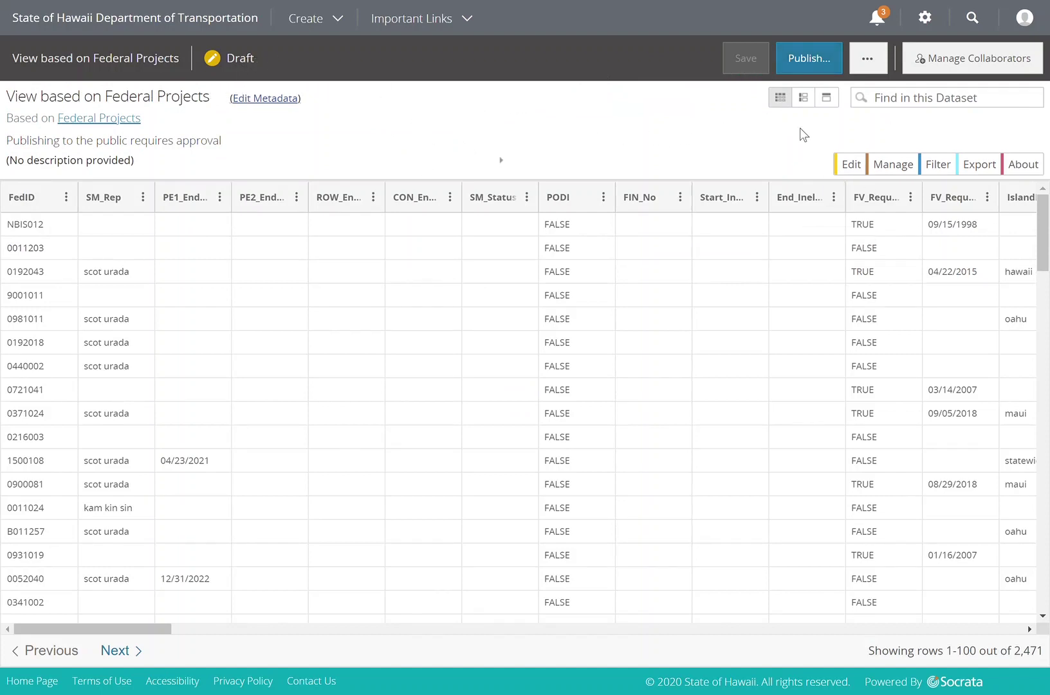
# Look at the draft view's collaborator settings and its options for reverting or deleting the draft, without changing anything.
pyautogui.click(963, 58)
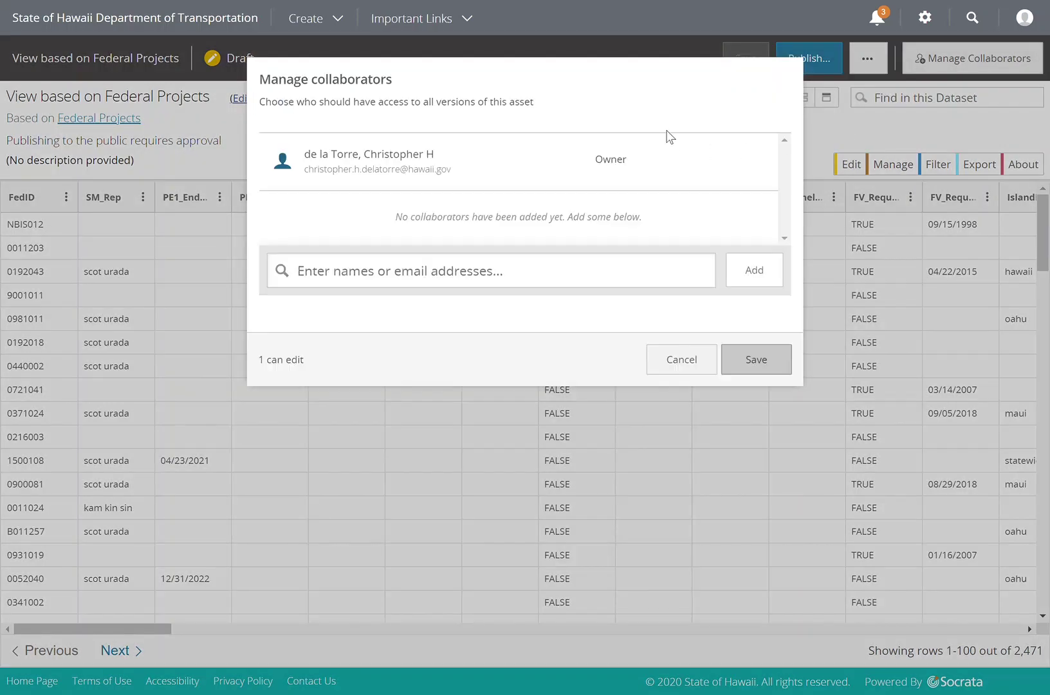
pyautogui.click(681, 358)
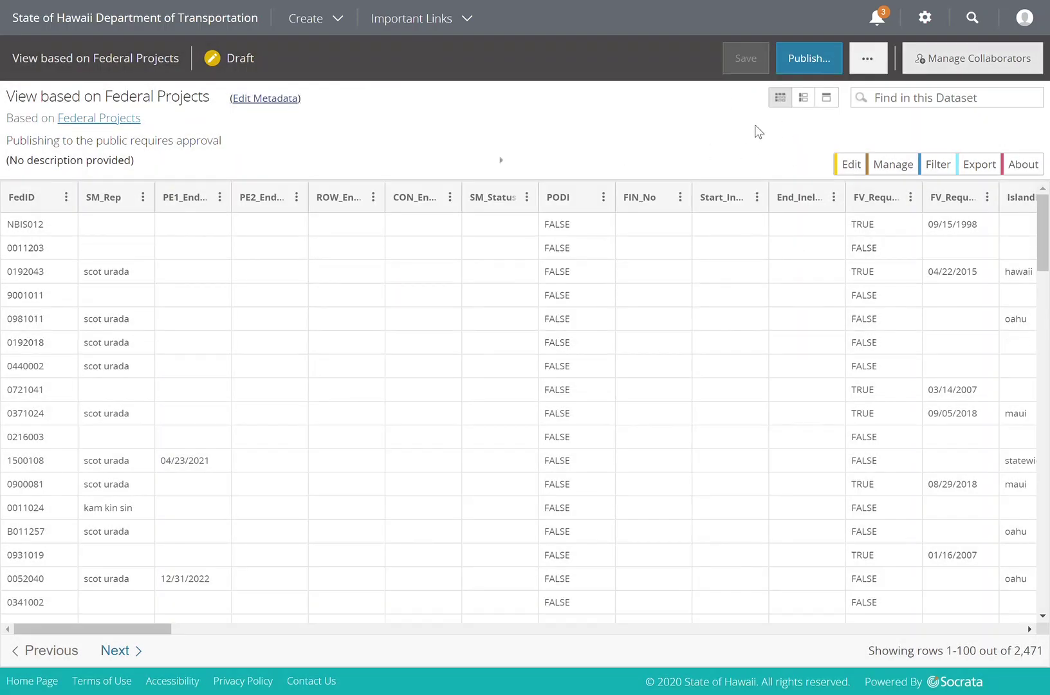
pyautogui.click(885, 58)
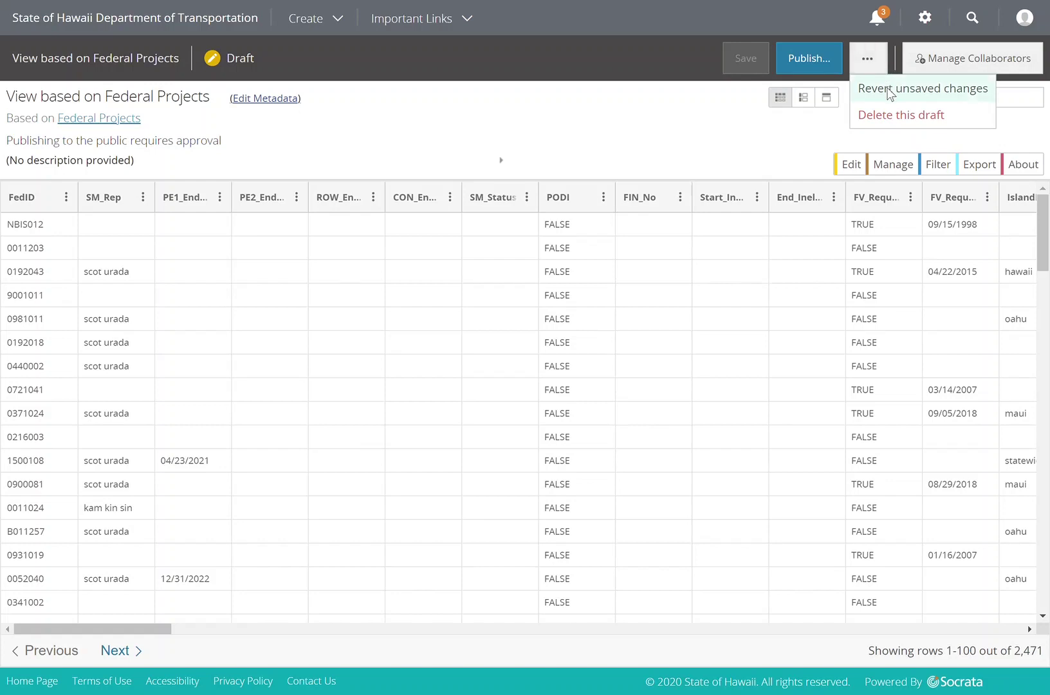
pyautogui.click(632, 127)
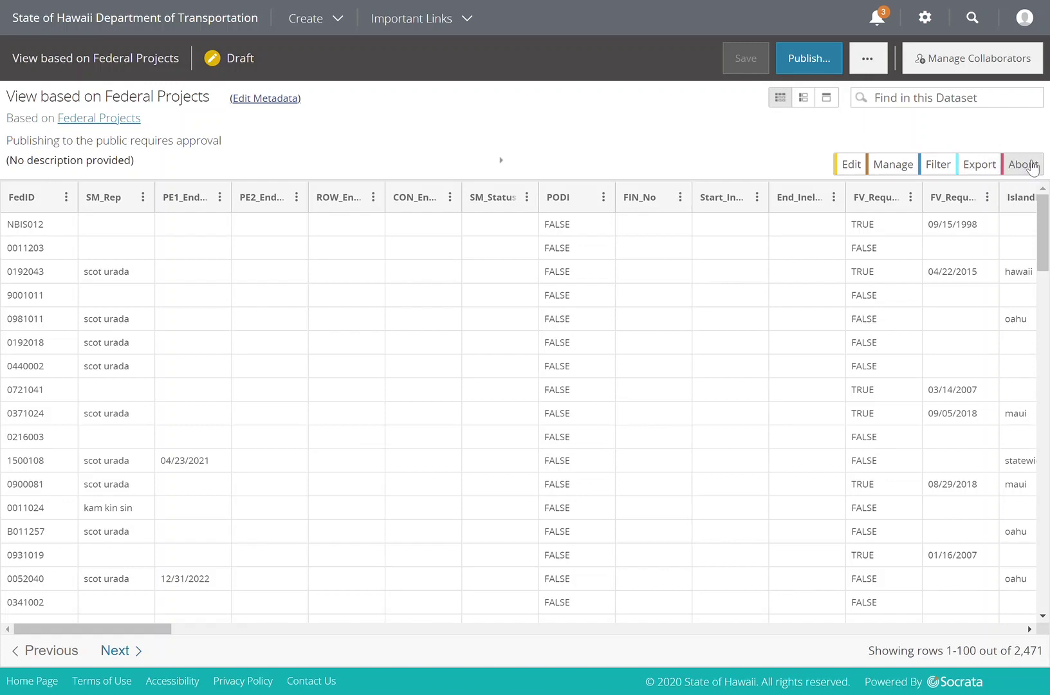
# Open the view's editing options and examine the full list of columns in the column order.
pyautogui.click(851, 165)
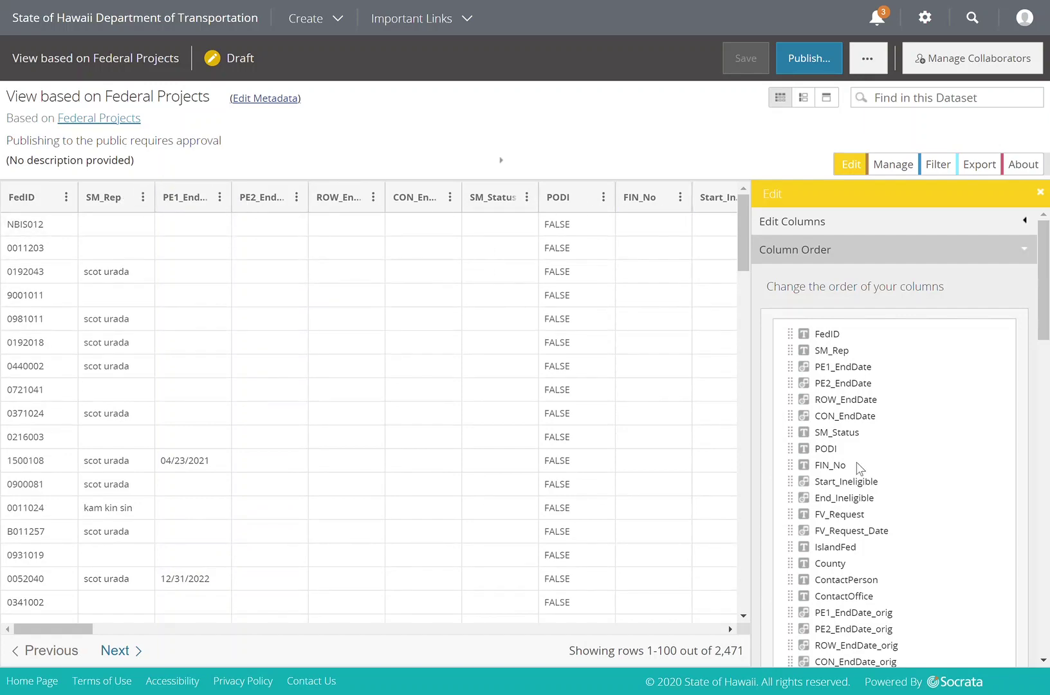
pyautogui.scroll(-2, 958, 431)
pyautogui.scroll(-7, 954, 405)
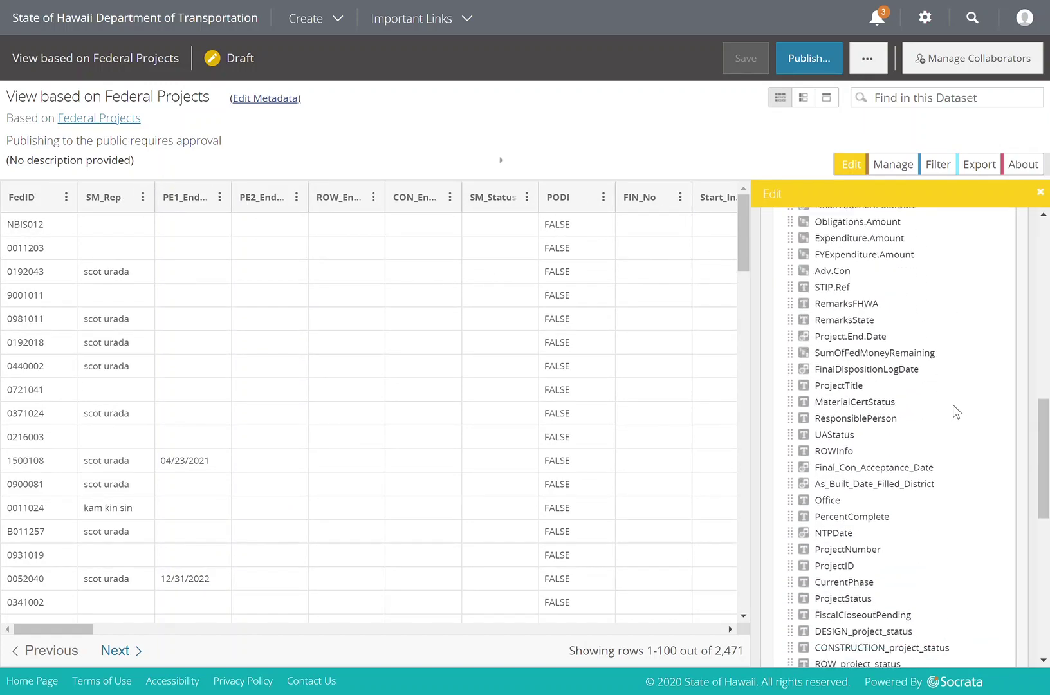
pyautogui.scroll(6, 953, 404)
pyautogui.scroll(4, 953, 404)
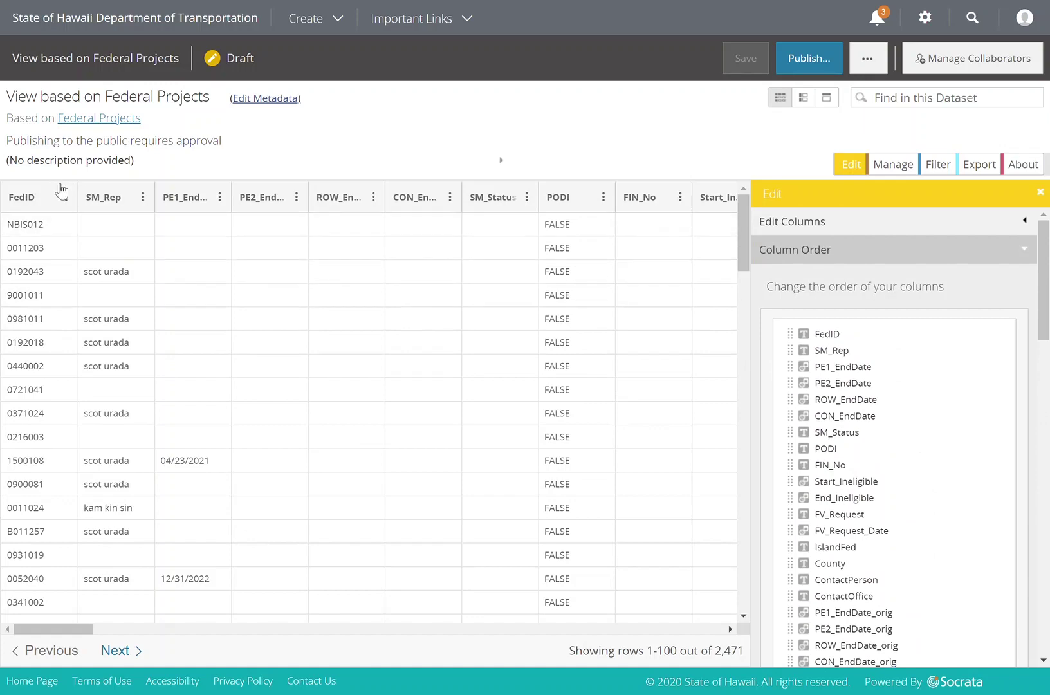
pyautogui.scroll(-3, 995, 387)
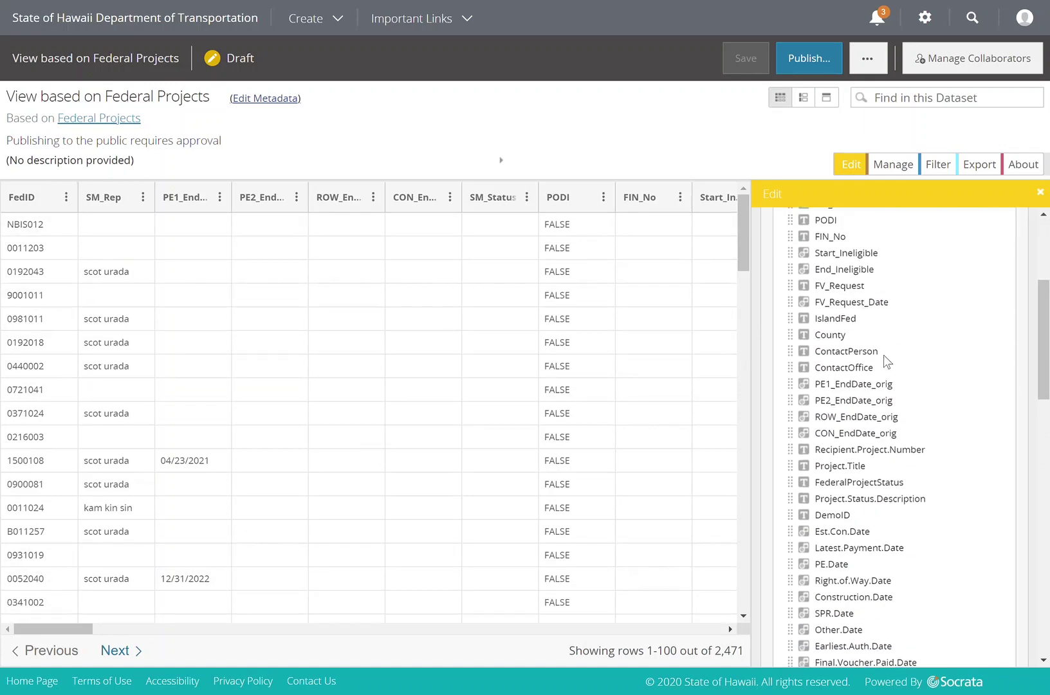
pyautogui.scroll(3, 875, 339)
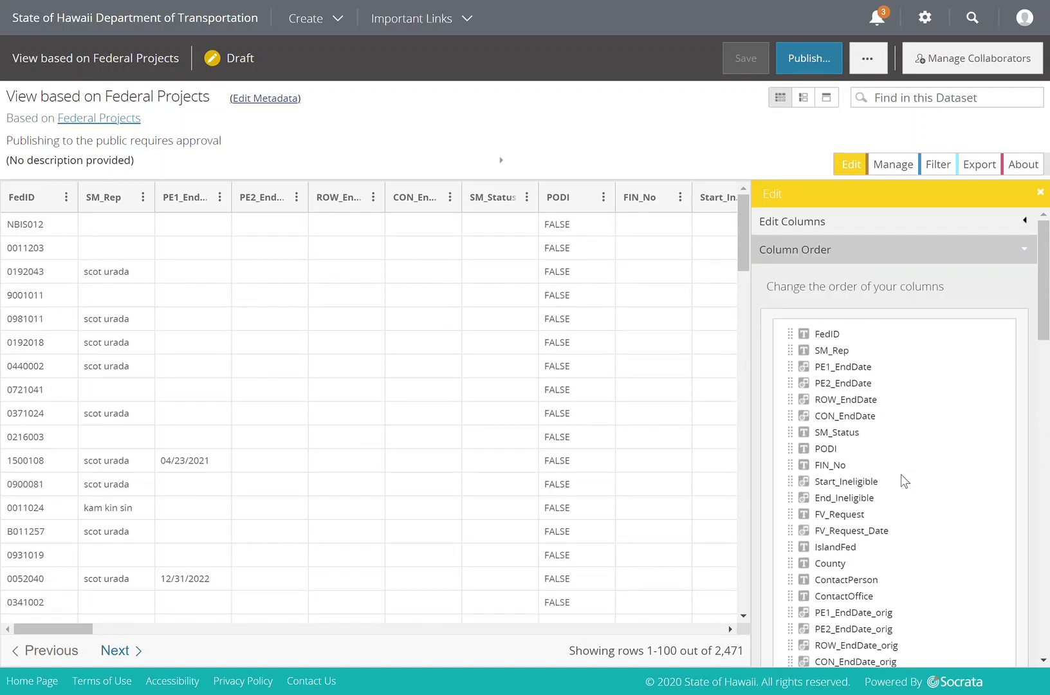
pyautogui.scroll(-2, 886, 452)
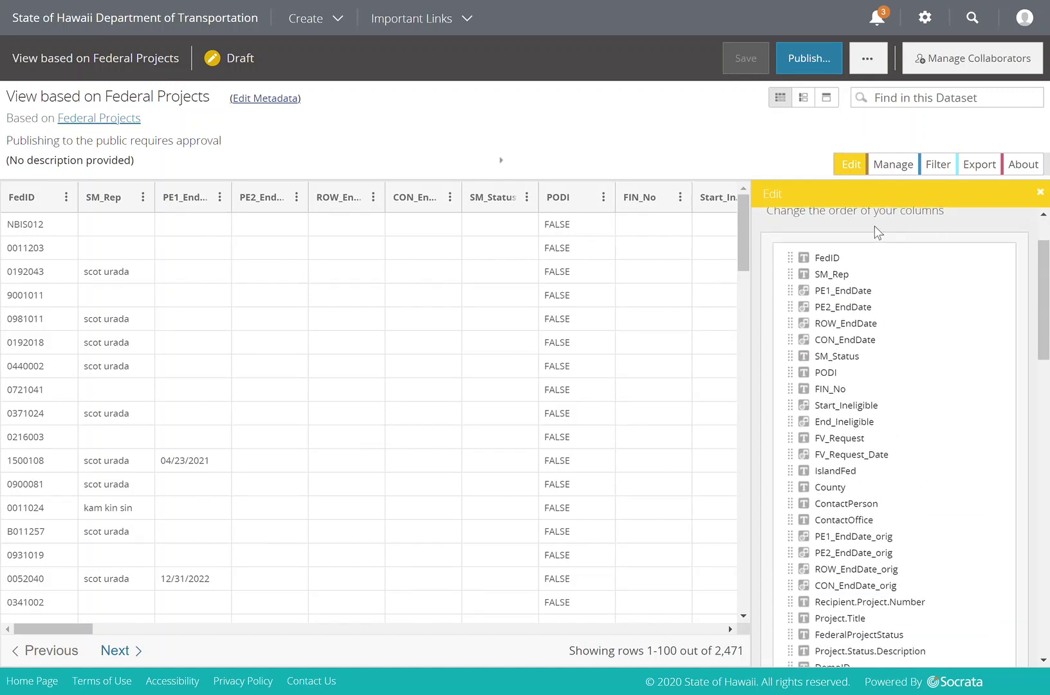
pyautogui.scroll(2, 874, 226)
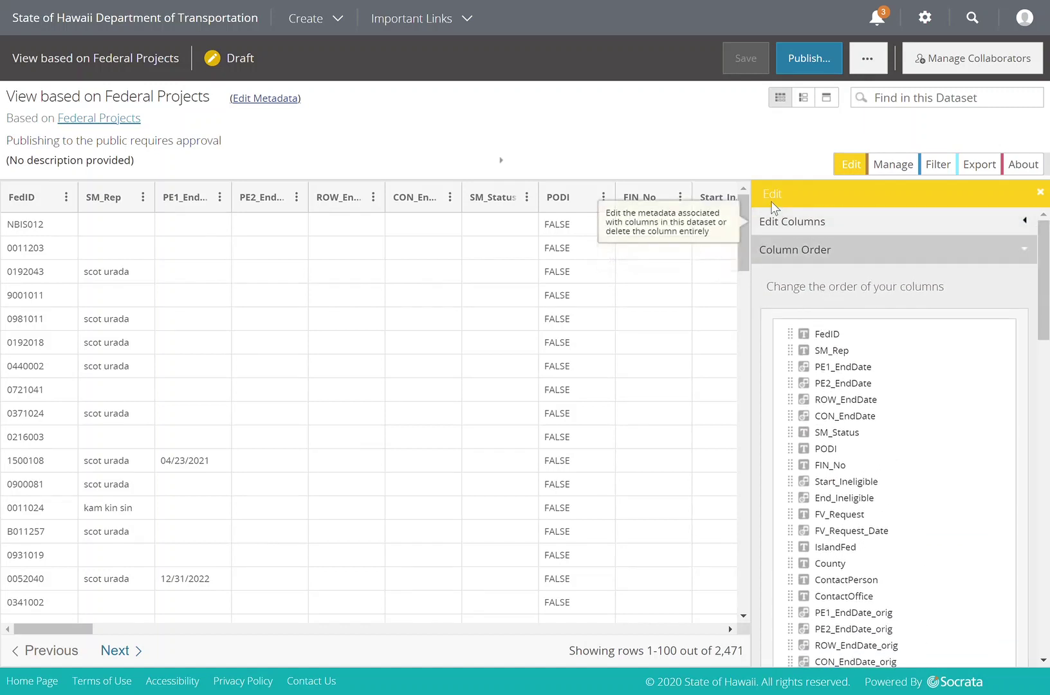
# Open the column editor, review the properties of FedID and SM_Rep, and try the hide setting on FedID.
pyautogui.click(813, 224)
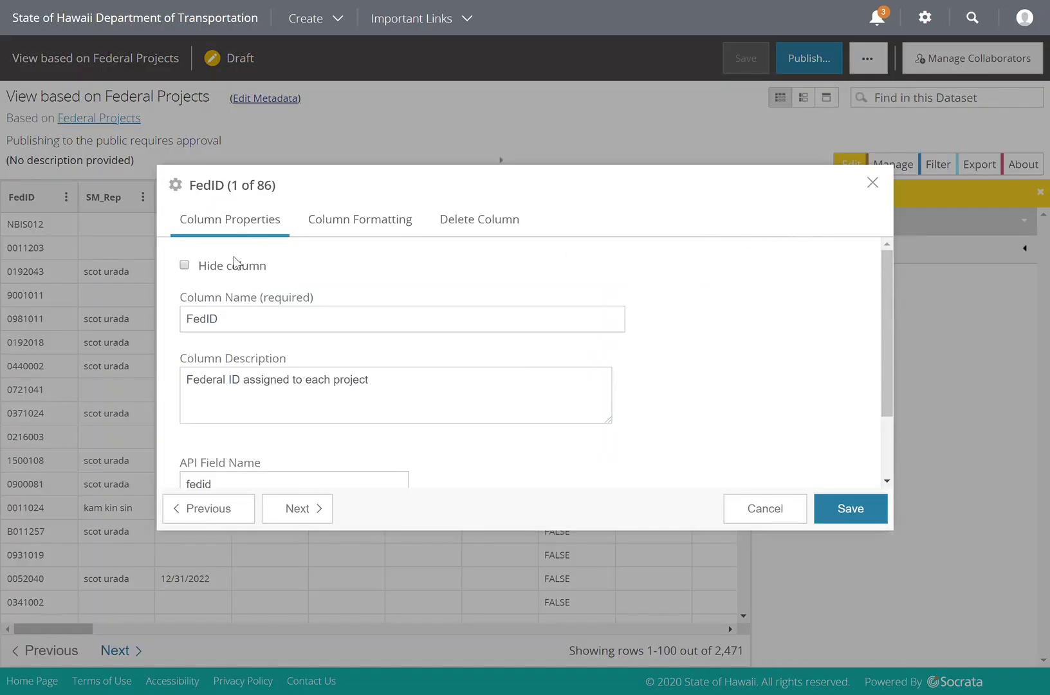
pyautogui.scroll(-5, 323, 264)
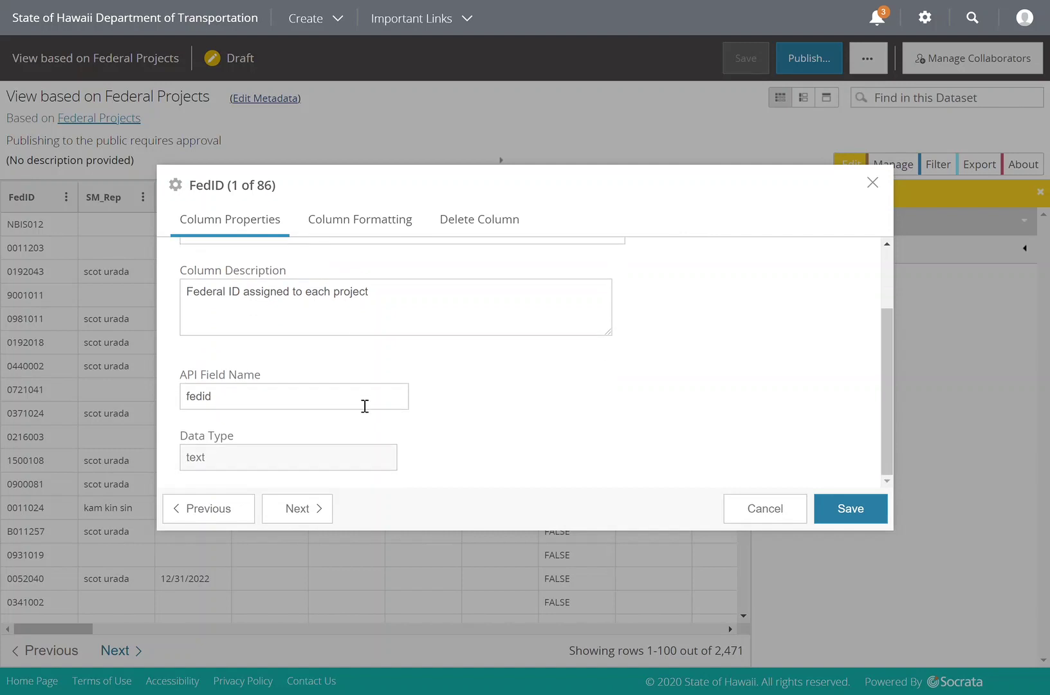
pyautogui.click(324, 506)
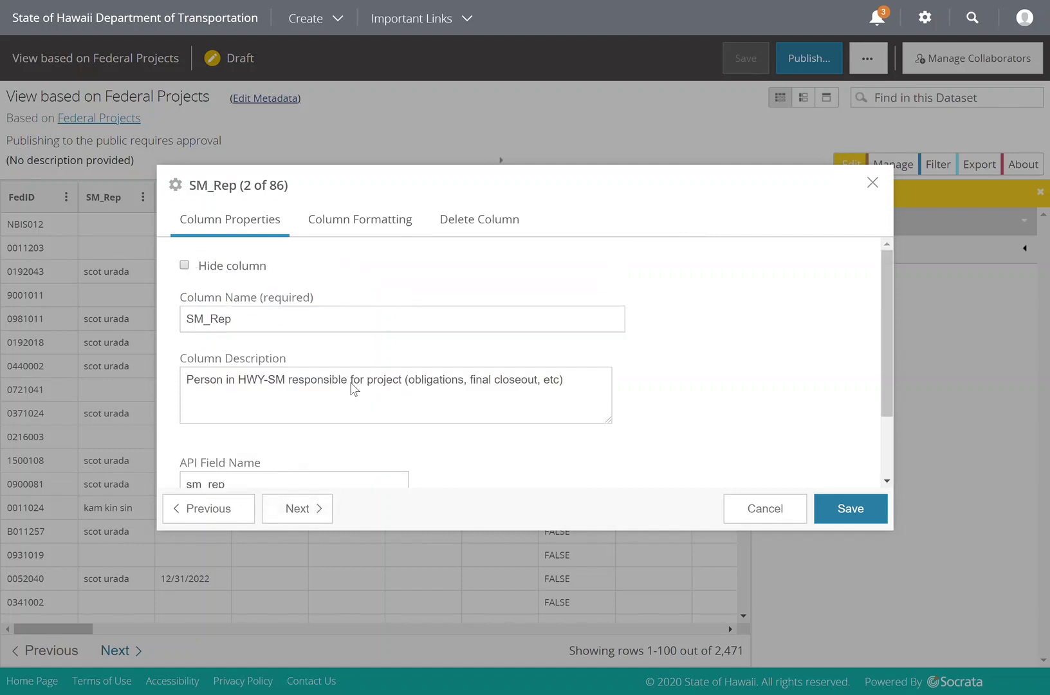
pyautogui.click(249, 496)
pyautogui.scroll(2, 269, 315)
pyautogui.click(213, 270)
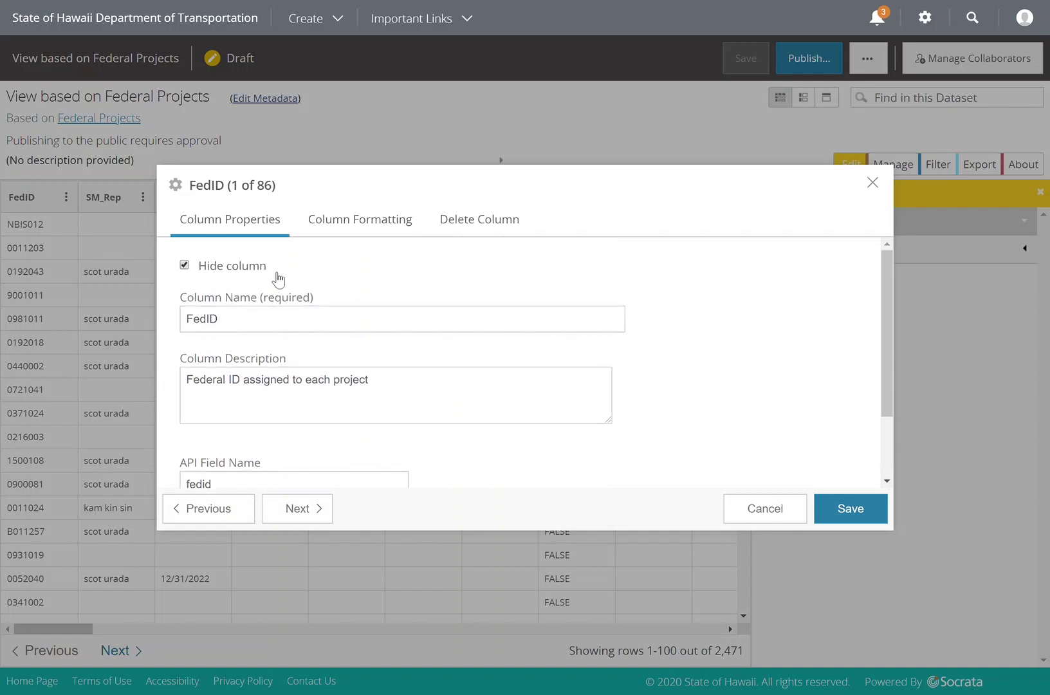
pyautogui.click(187, 267)
# Hide the PE1_EndDate column and save the column properties.
pyautogui.click(302, 508)
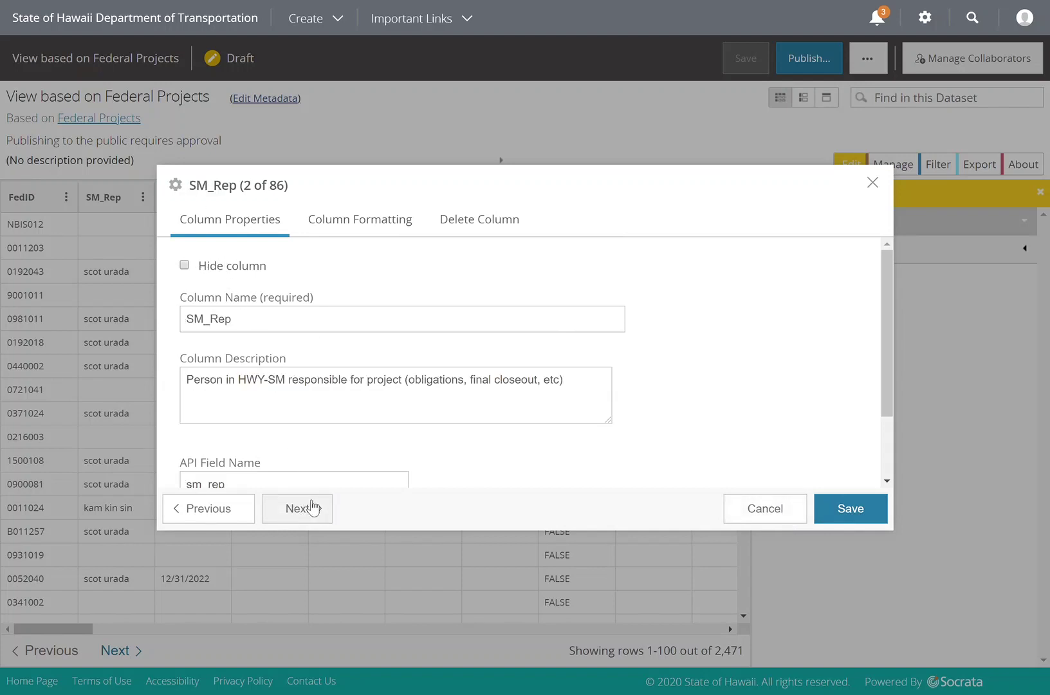
pyautogui.click(313, 507)
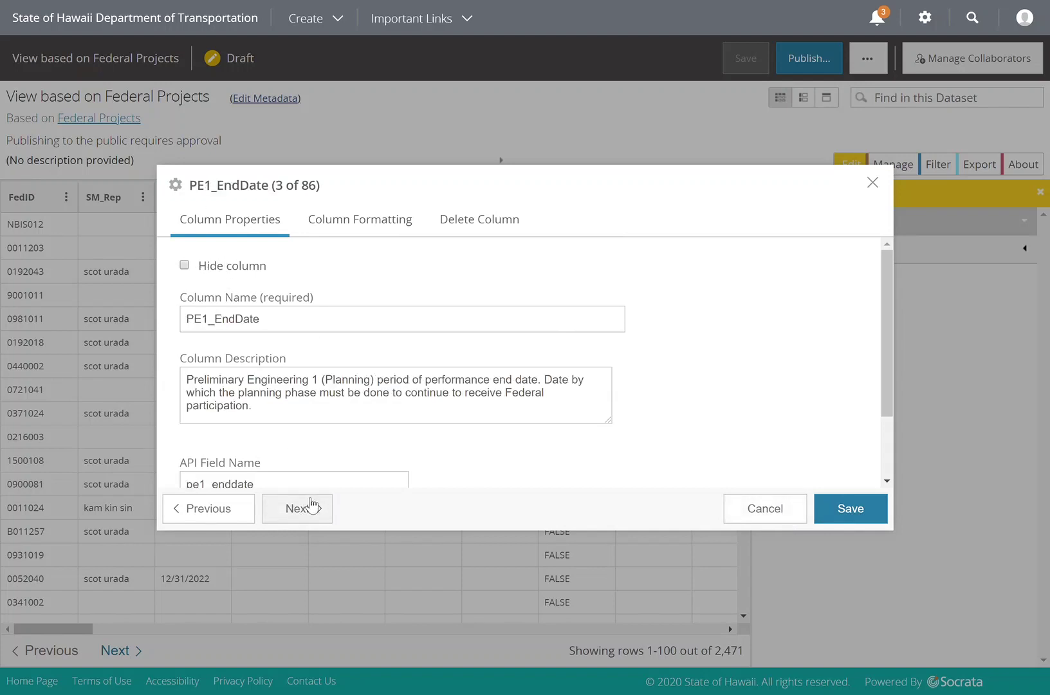
pyautogui.click(184, 266)
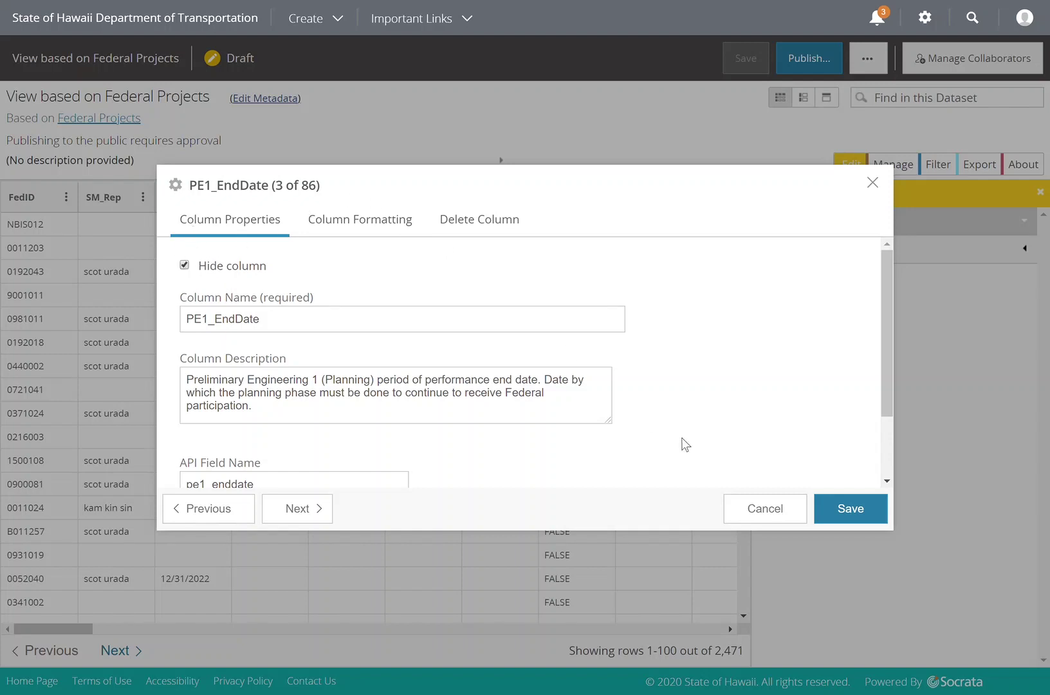
pyautogui.click(856, 508)
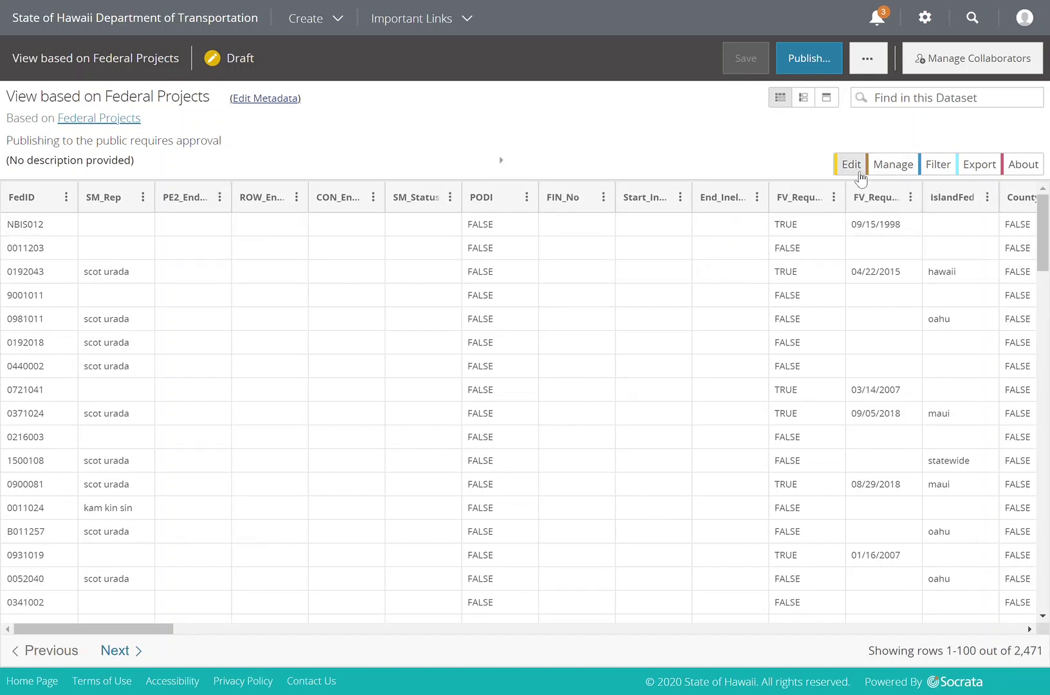
# Move the ContactPerson column ahead of FedID in the column order and apply the new order.
pyautogui.click(893, 165)
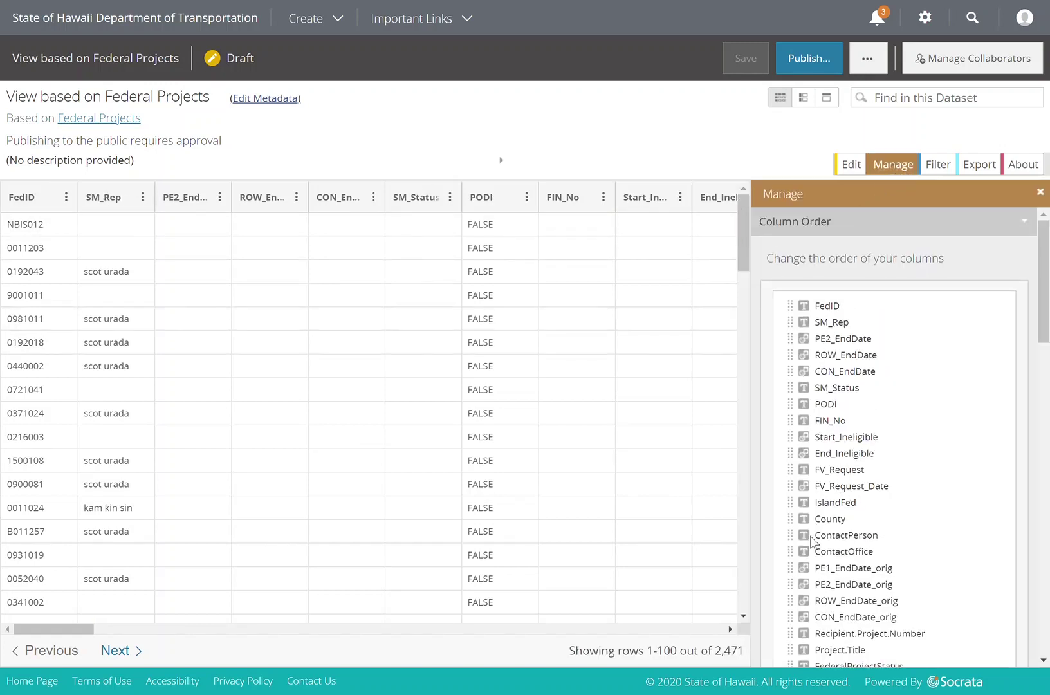
pyautogui.moveTo(800, 534); pyautogui.dragTo(793, 293)
pyautogui.scroll(-5, 881, 258)
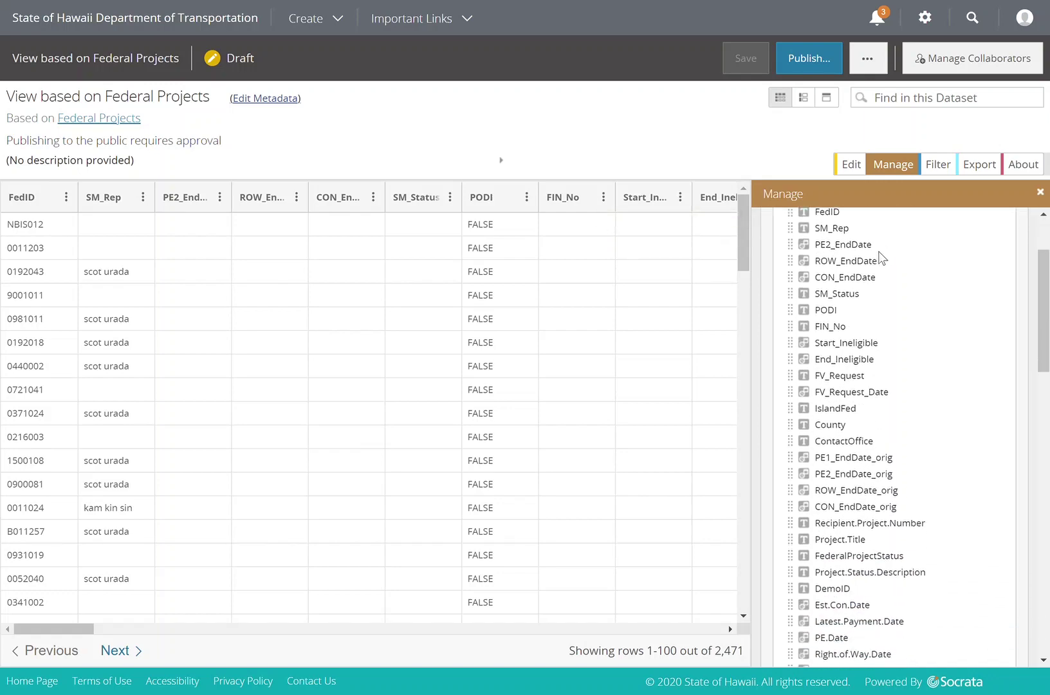
pyautogui.scroll(-15, 824, 228)
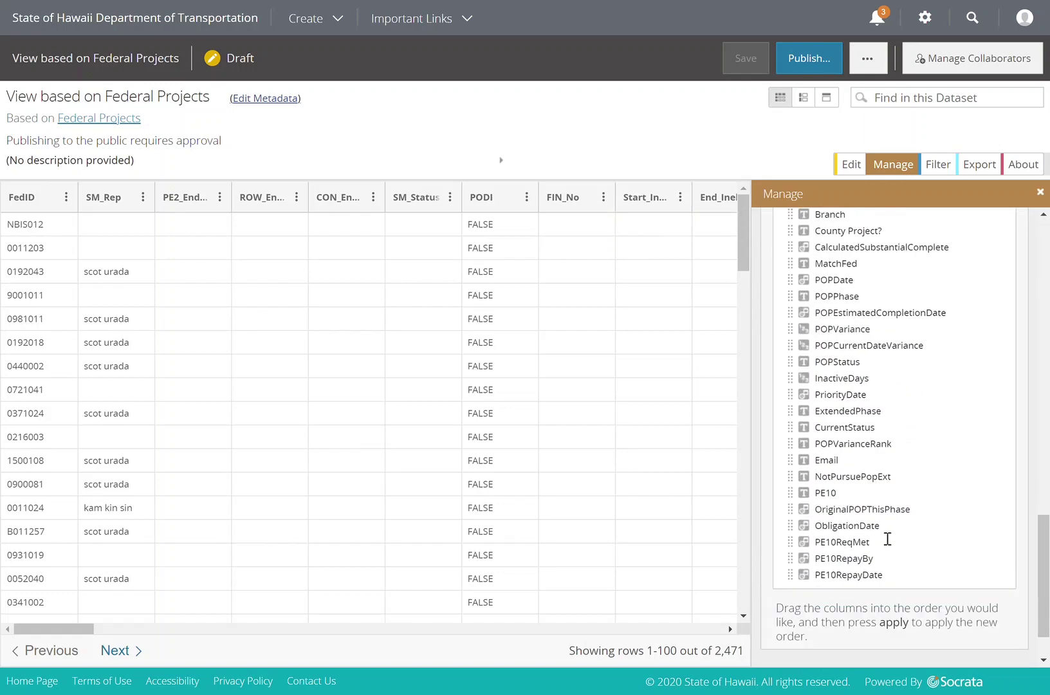
pyautogui.click(1003, 630)
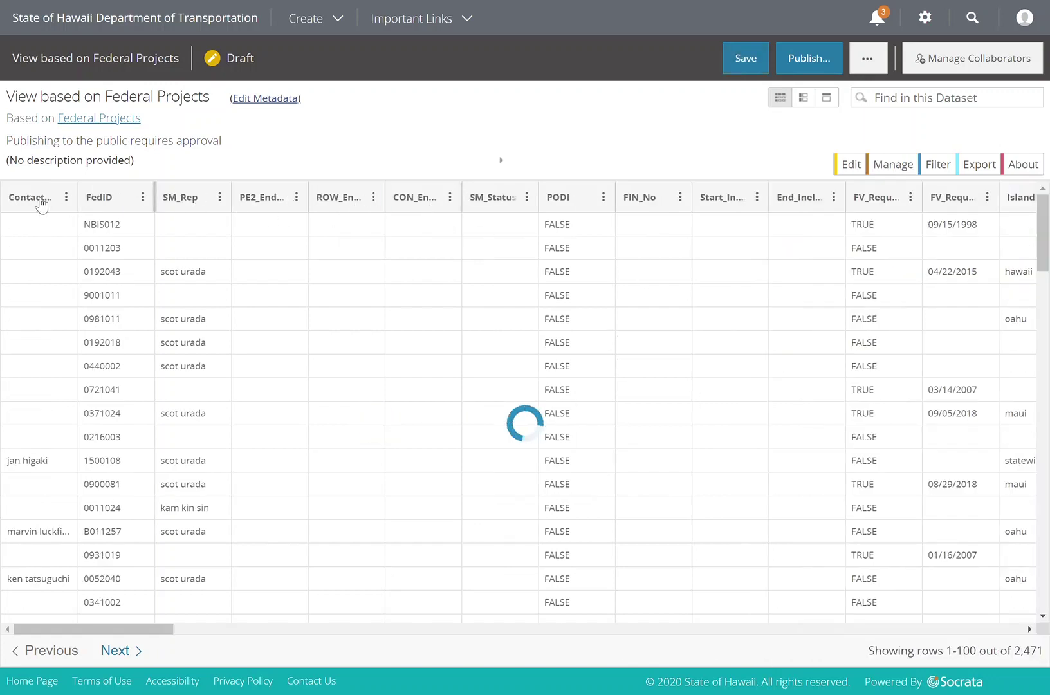
# Add and apply a conditional formatting rule that colors rows green when ContactPerson is the chosen contact's name, and check the rows.
pyautogui.click(948, 169)
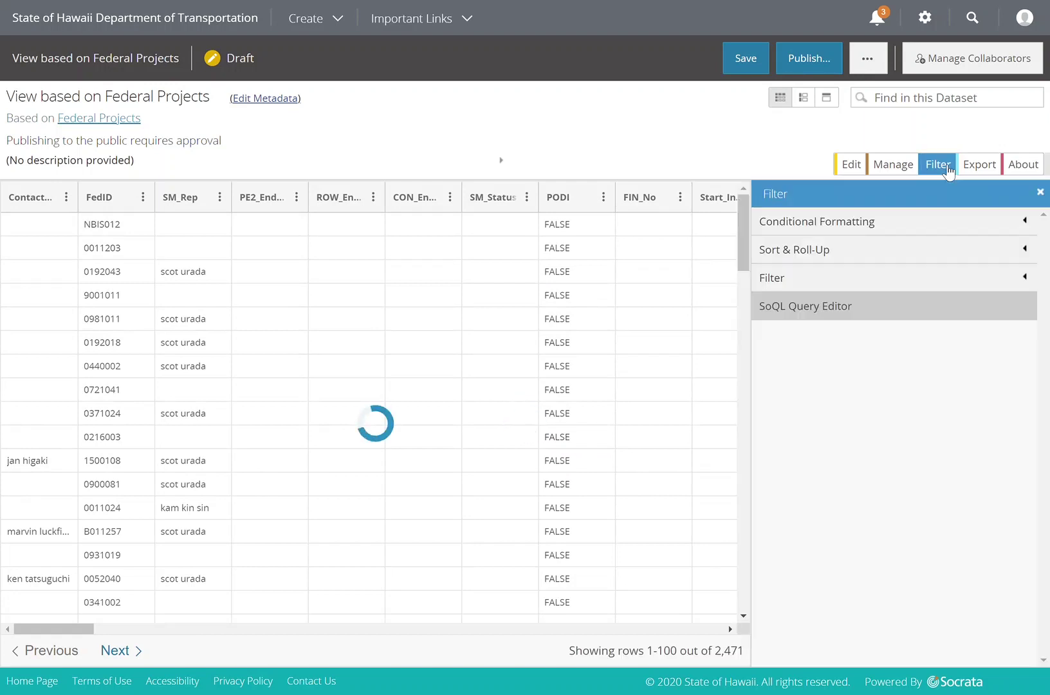
pyautogui.click(858, 223)
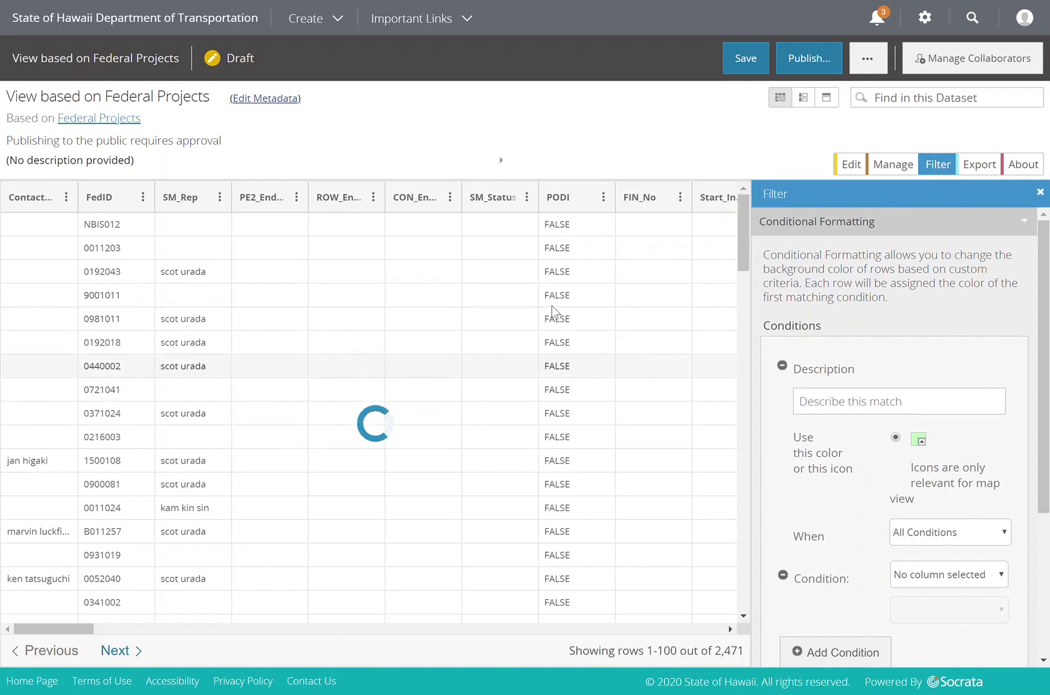
pyautogui.scroll(-3, 893, 425)
pyautogui.scroll(3, 898, 399)
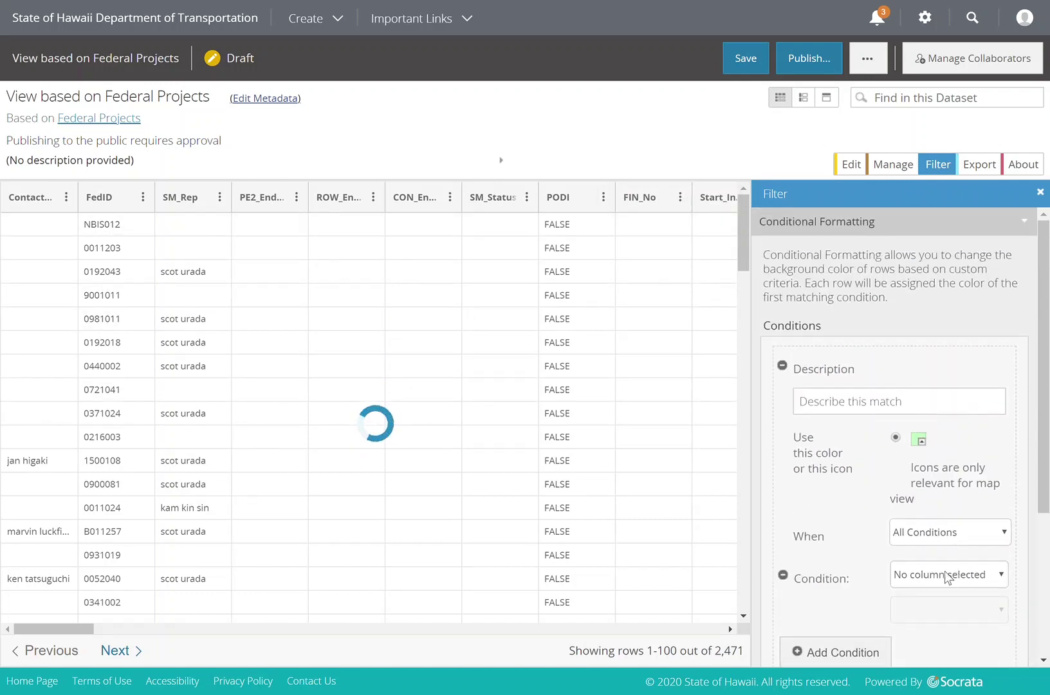
pyautogui.scroll(-2, 940, 551)
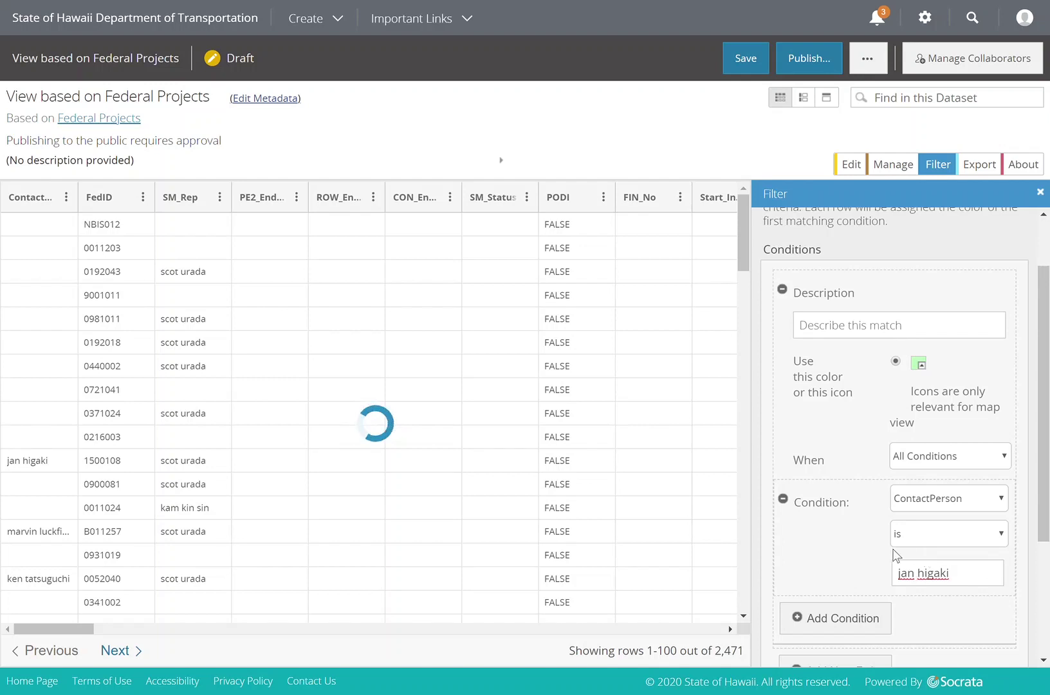
pyautogui.scroll(-3, 881, 544)
pyautogui.click(1022, 544)
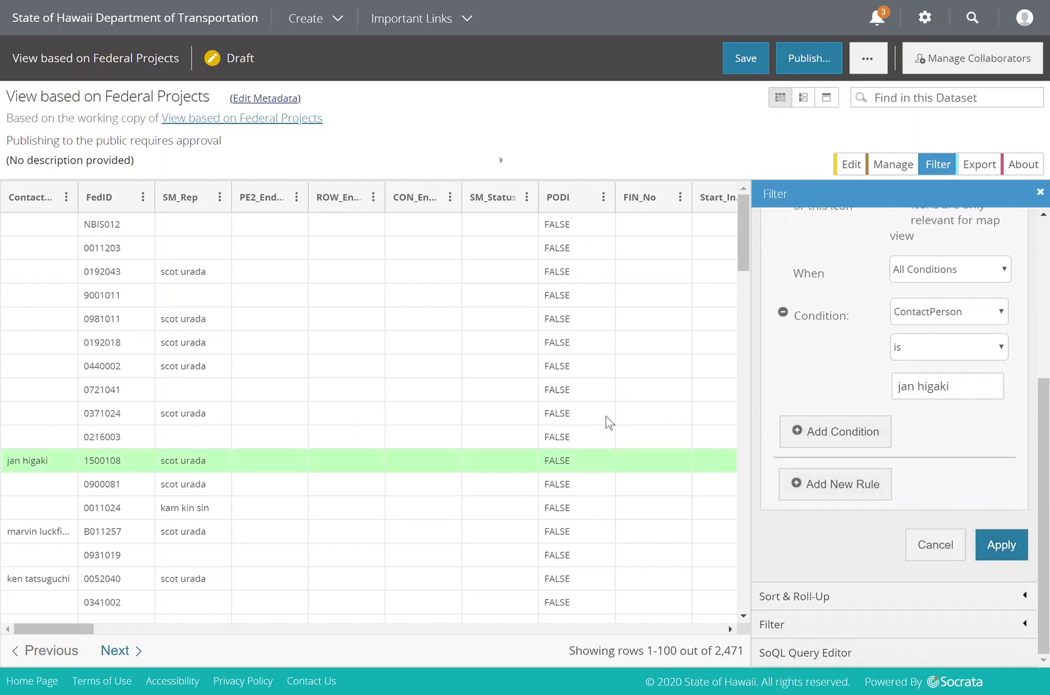
pyautogui.scroll(-5, 134, 394)
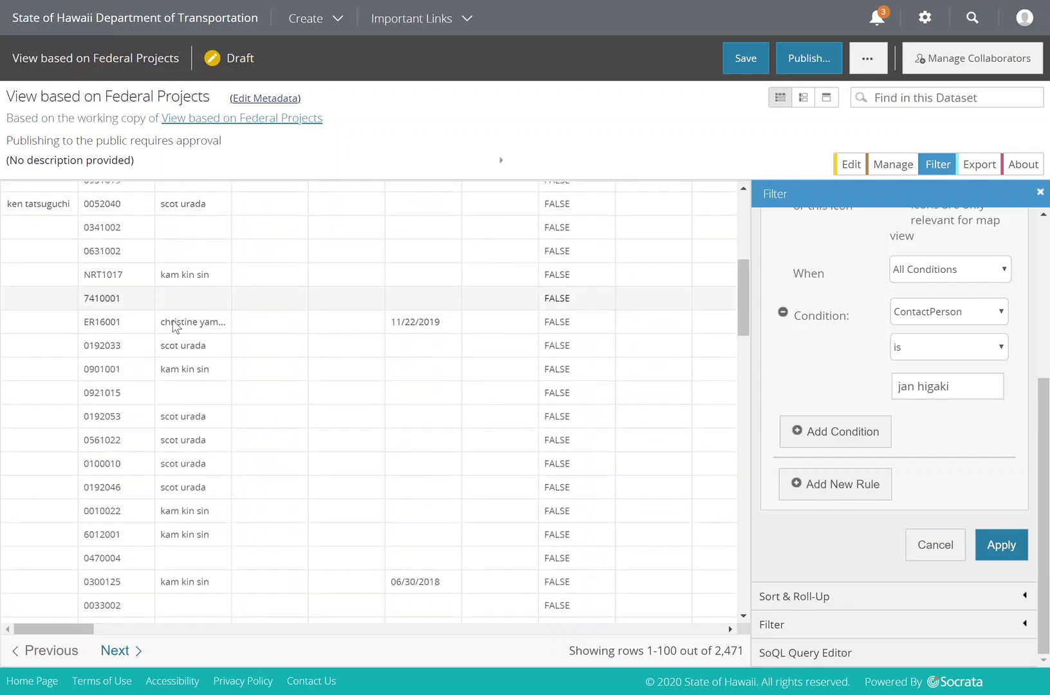
pyautogui.scroll(3, 160, 325)
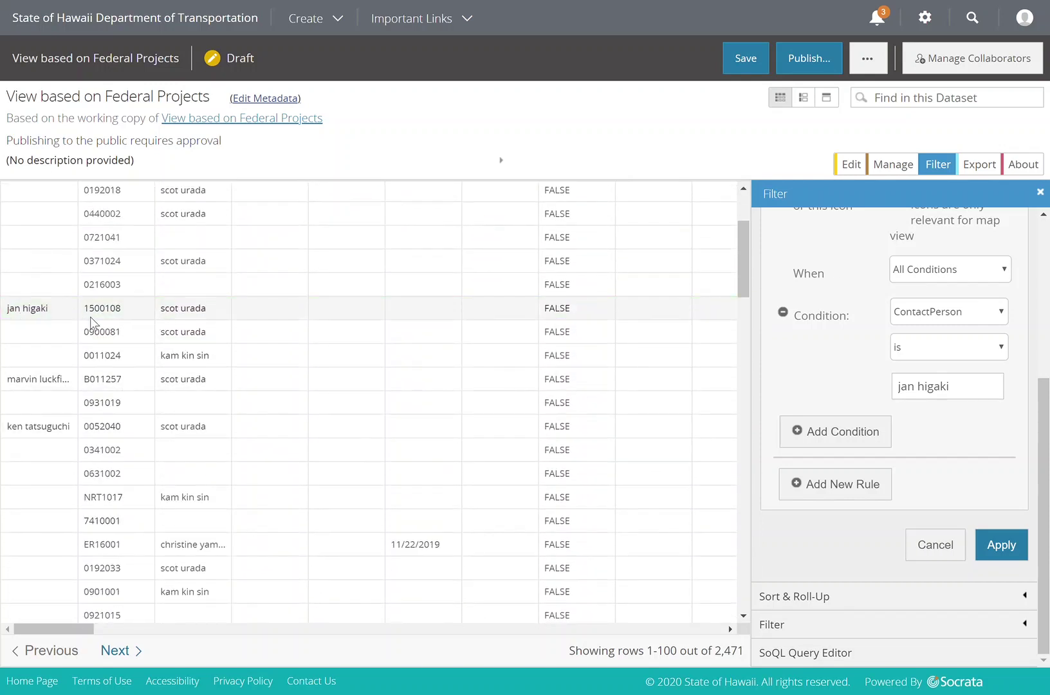
pyautogui.scroll(3, 1010, 460)
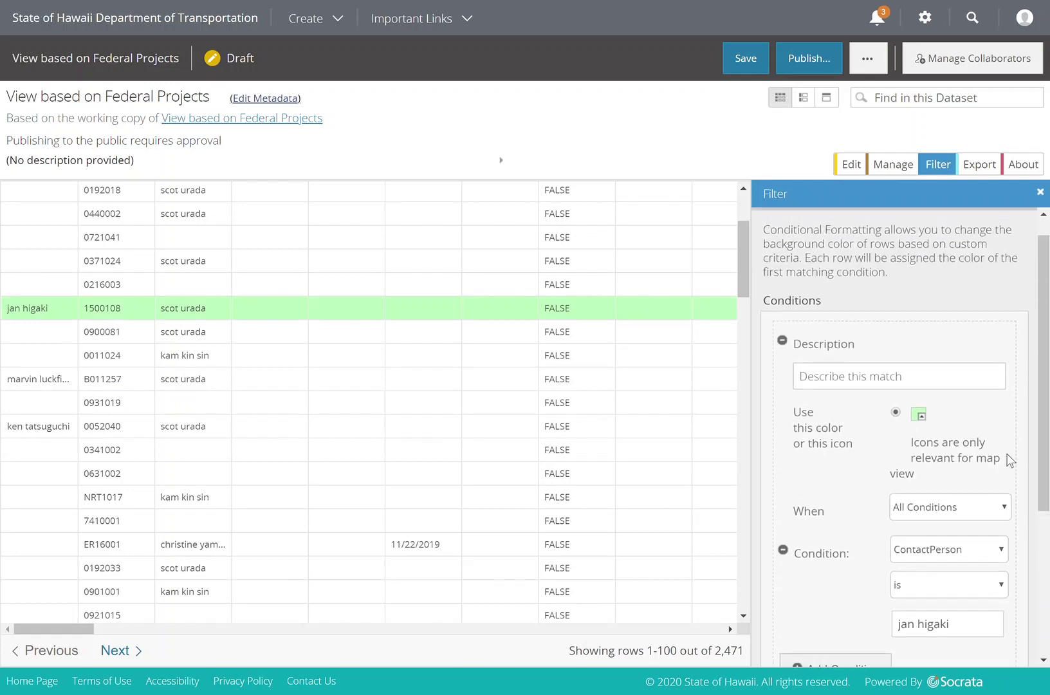
pyautogui.scroll(1, 1010, 460)
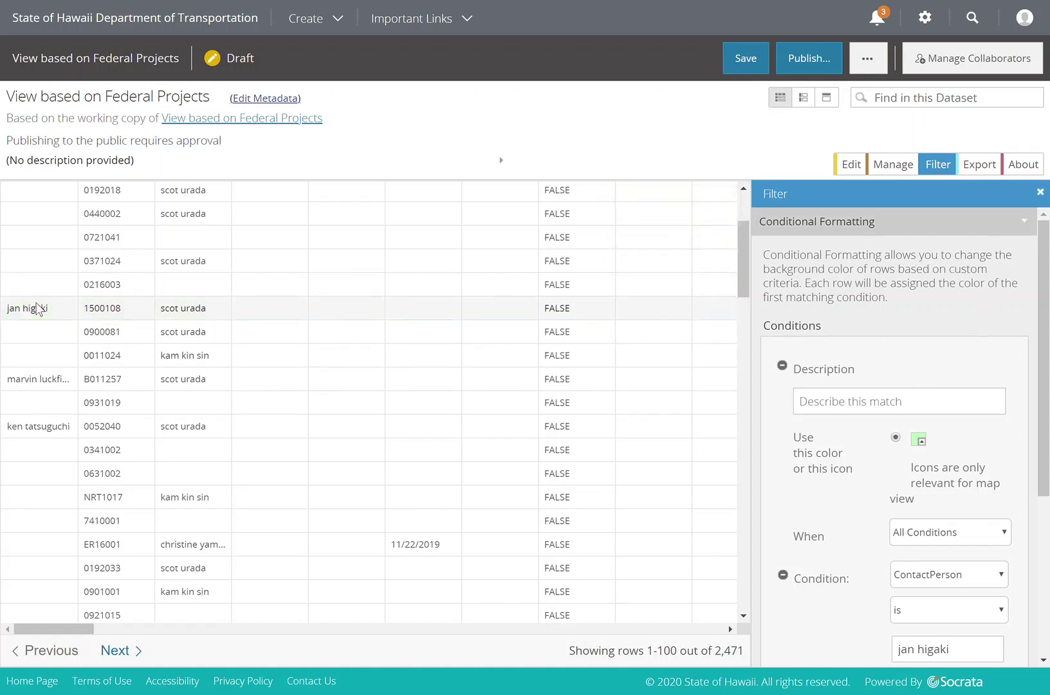
# Add a new filter condition to the view and choose ContactPerson as the column to filter by.
pyautogui.scroll(-4, 984, 289)
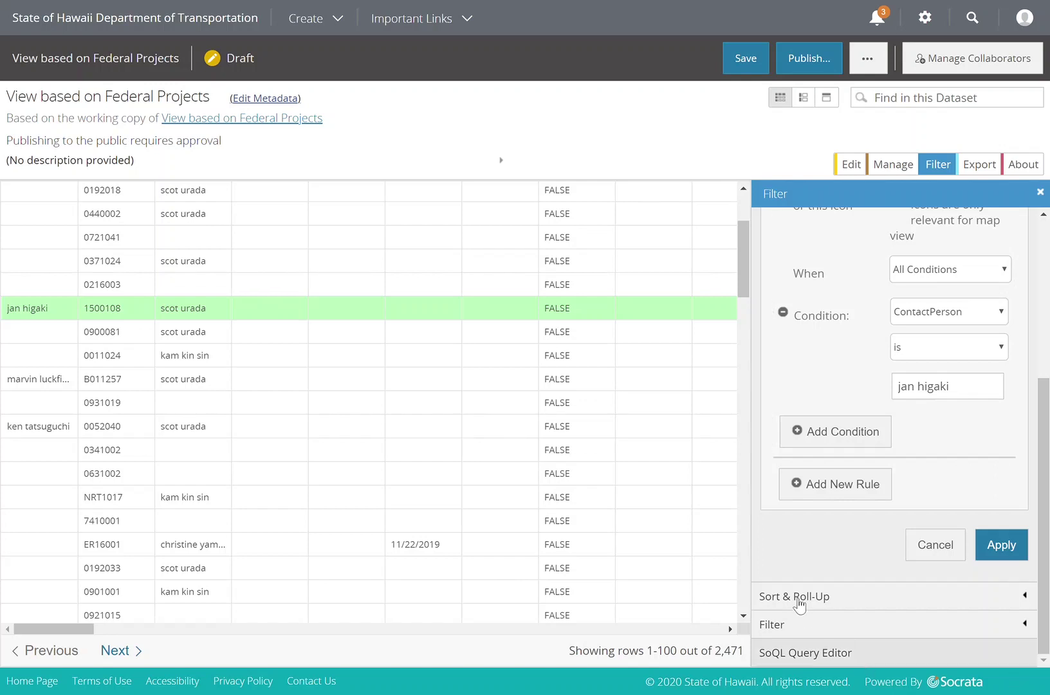
pyautogui.click(869, 633)
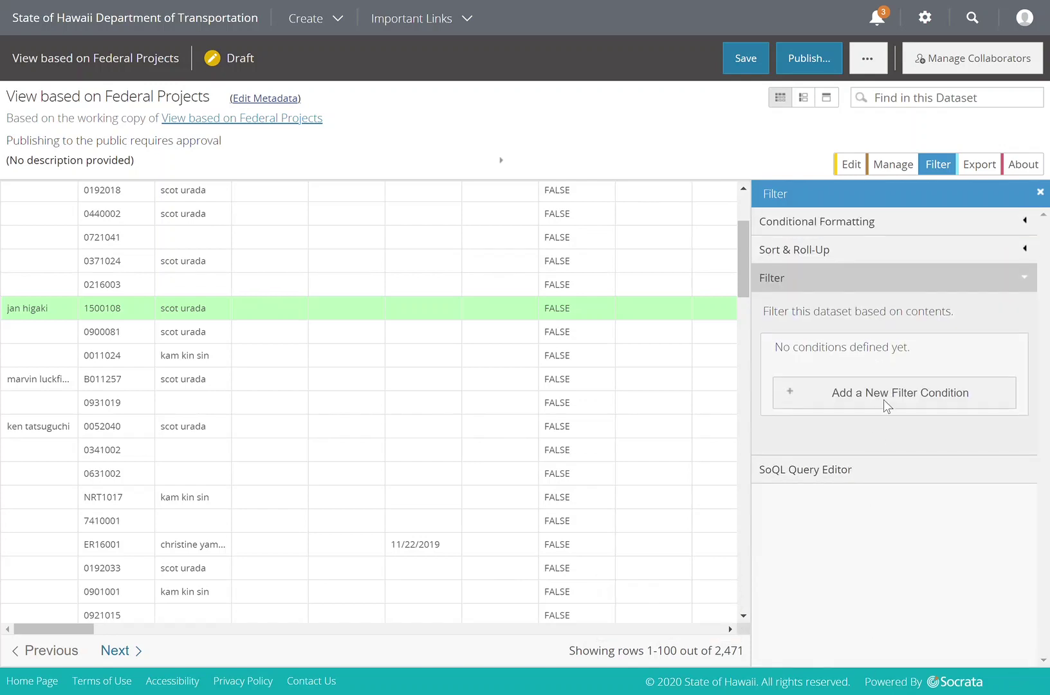
pyautogui.click(918, 391)
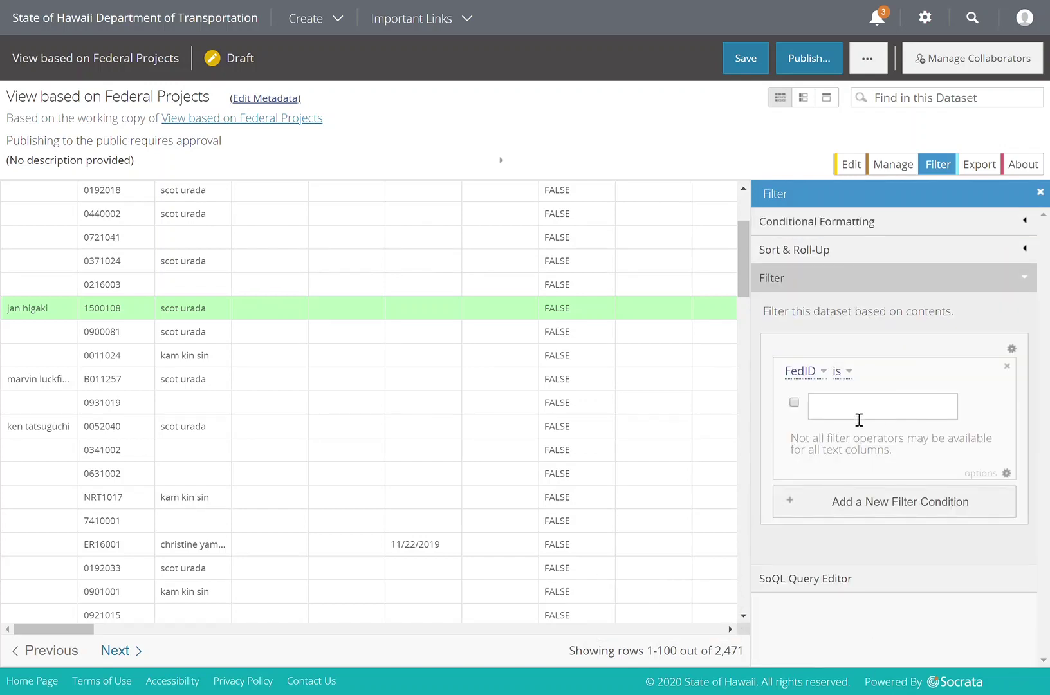
pyautogui.click(826, 376)
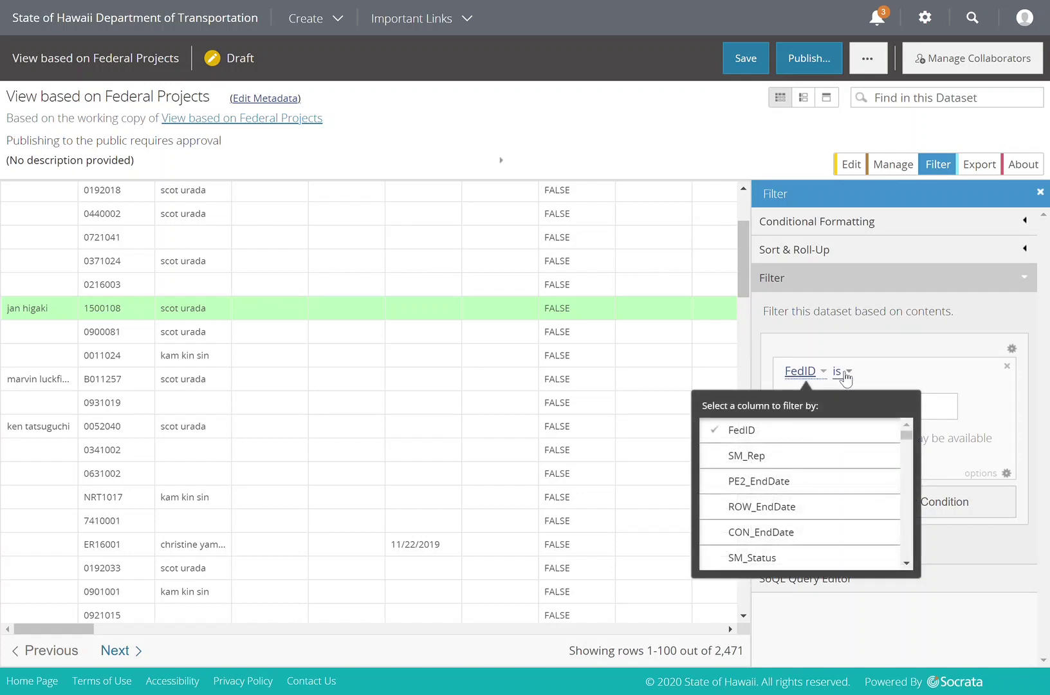
pyautogui.click(848, 375)
pyautogui.click(800, 371)
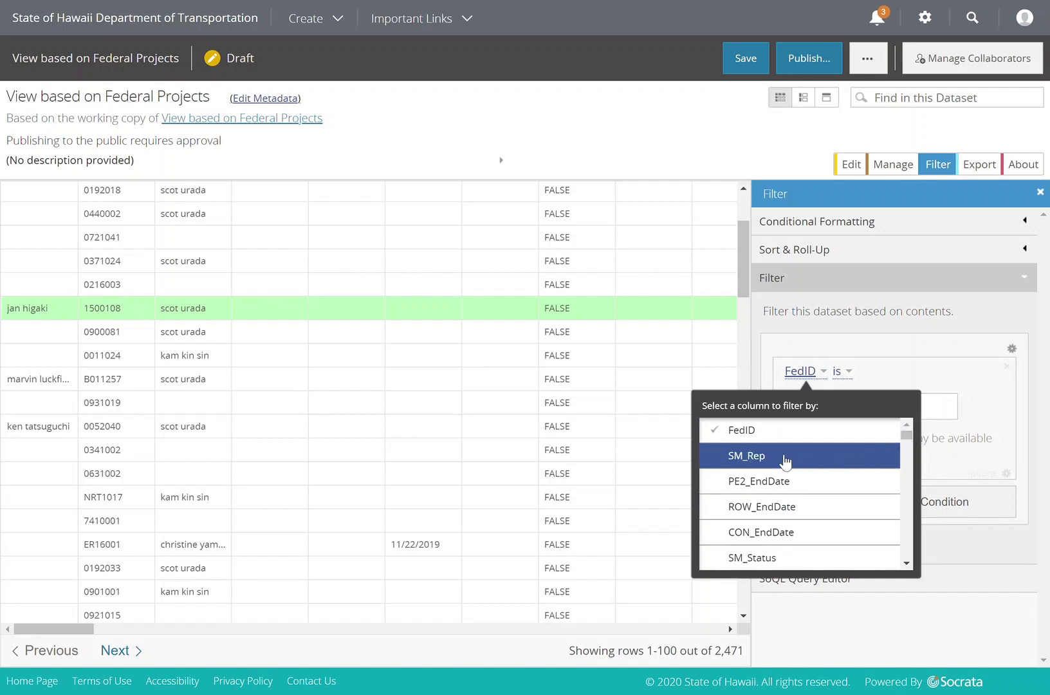
pyautogui.scroll(3, 305, 273)
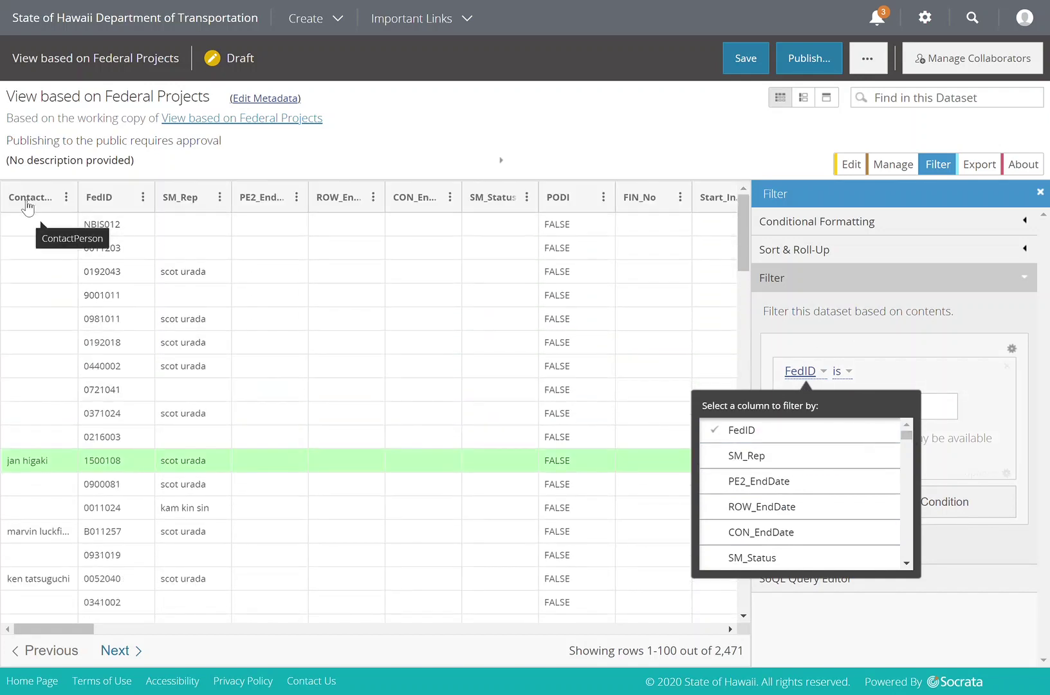
pyautogui.scroll(-5, 829, 463)
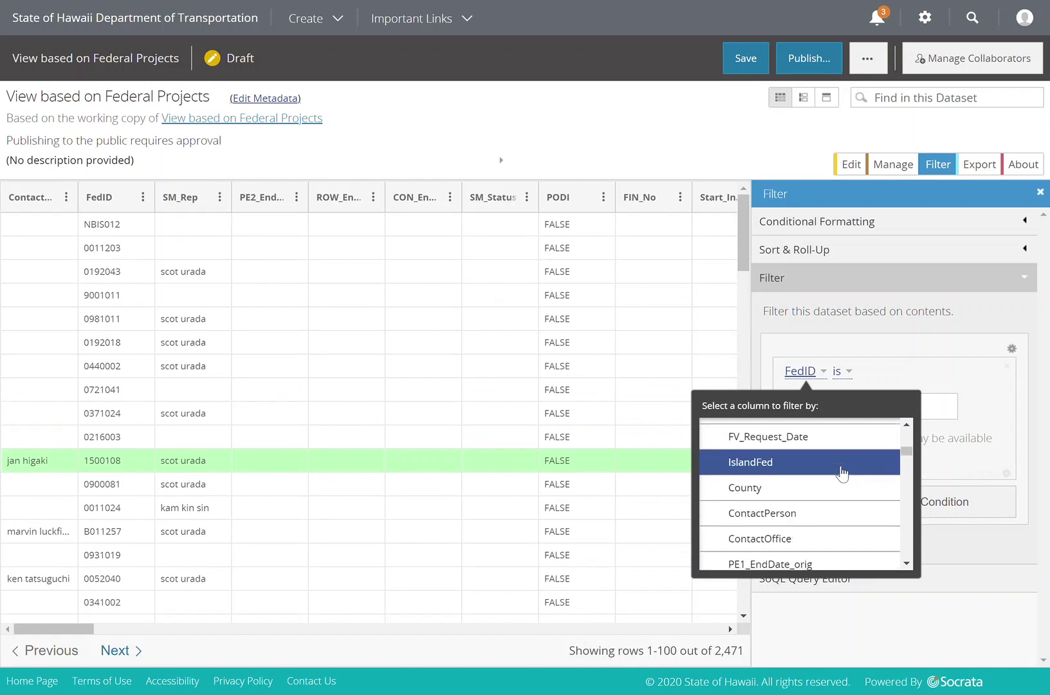
pyautogui.scroll(3, 807, 463)
pyautogui.click(809, 511)
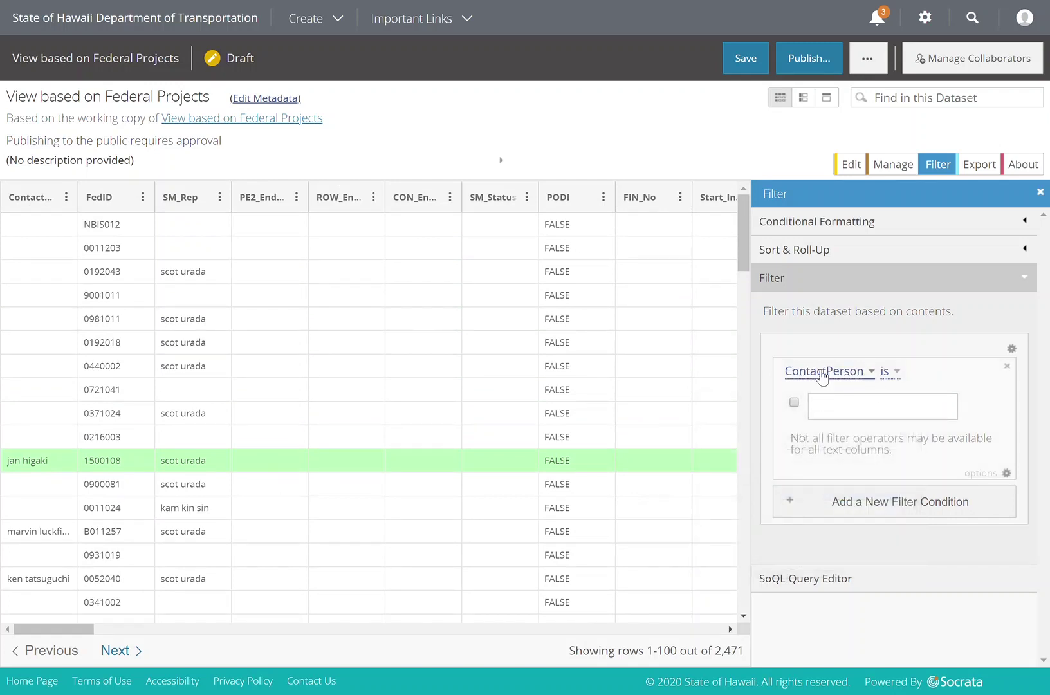
# Set the ContactPerson filter's operation to "is" and enter the chosen contact's name as the value to match.
pyautogui.click(897, 372)
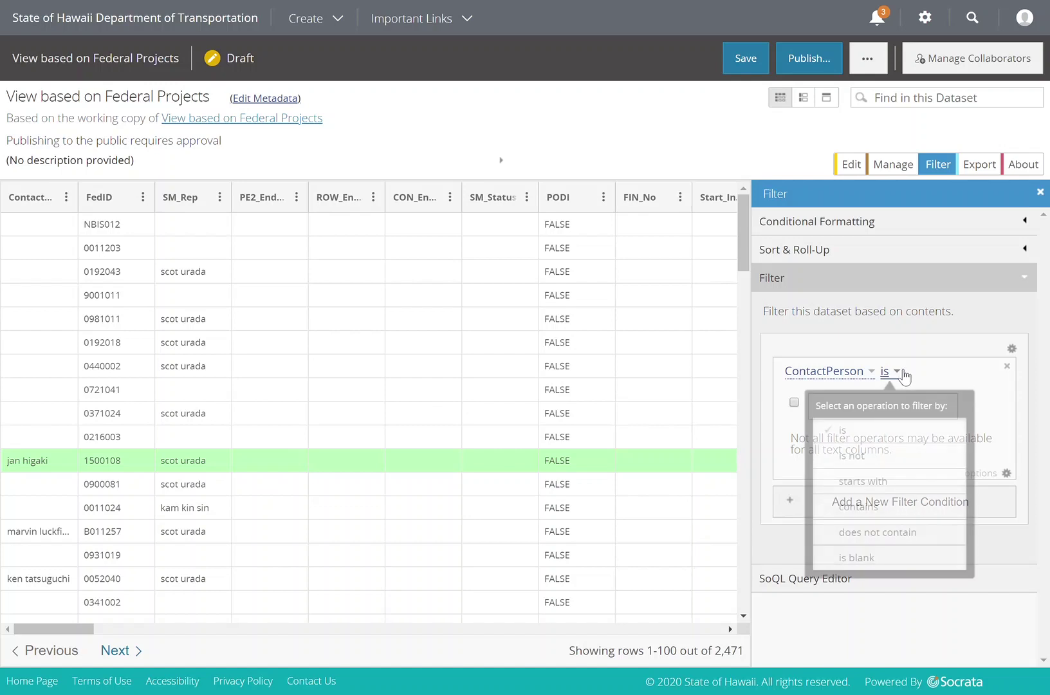
pyautogui.click(871, 434)
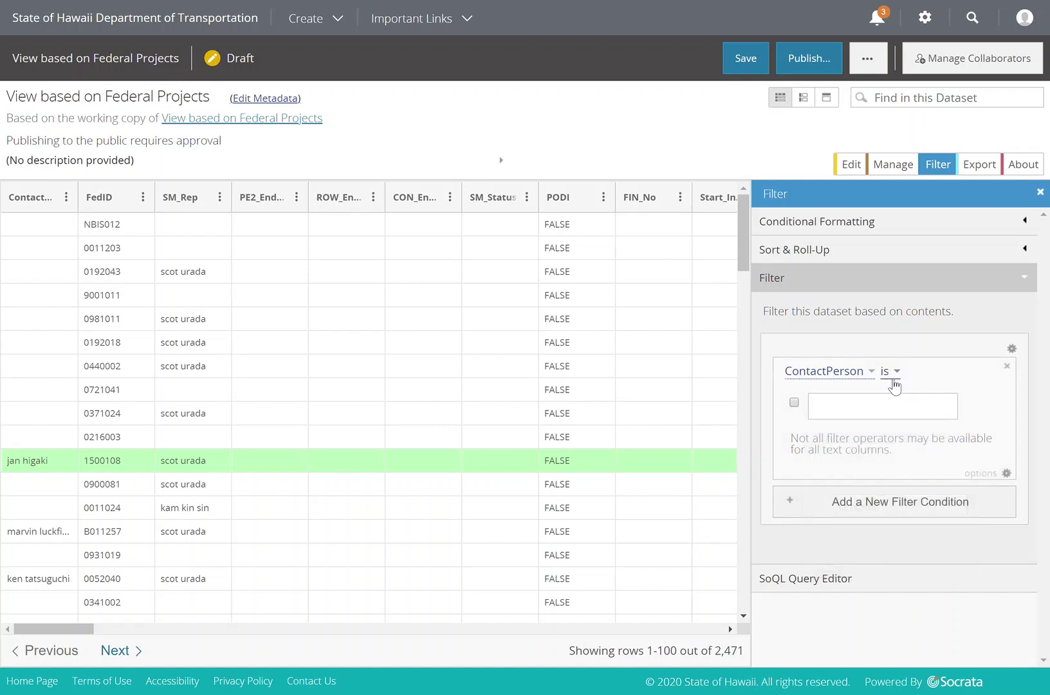
pyautogui.click(852, 413)
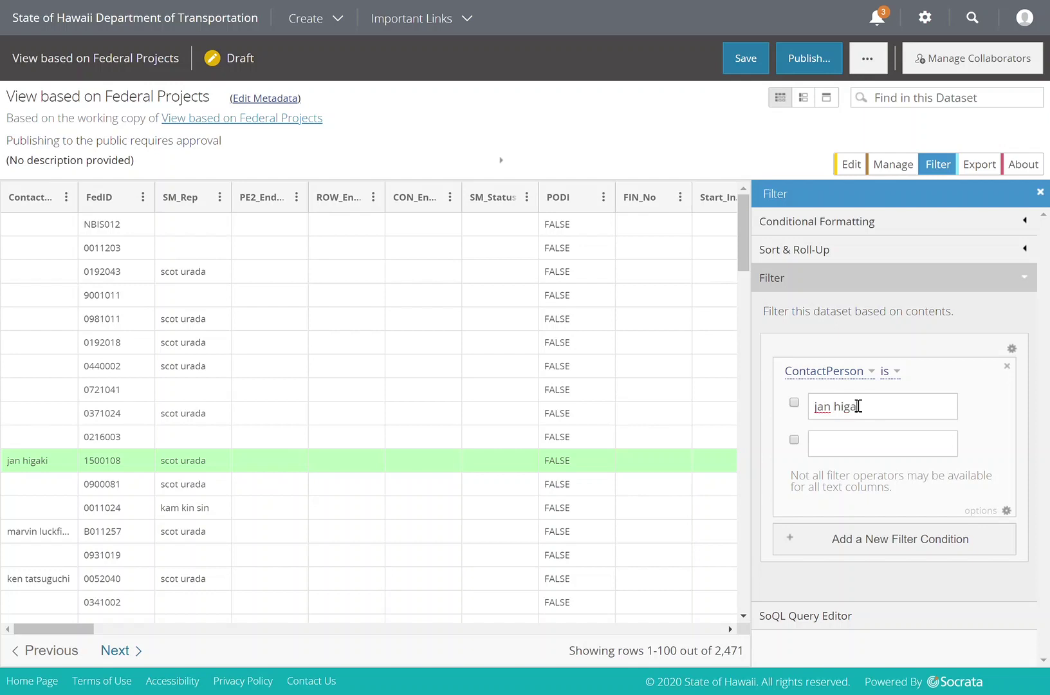
pyautogui.click(794, 405)
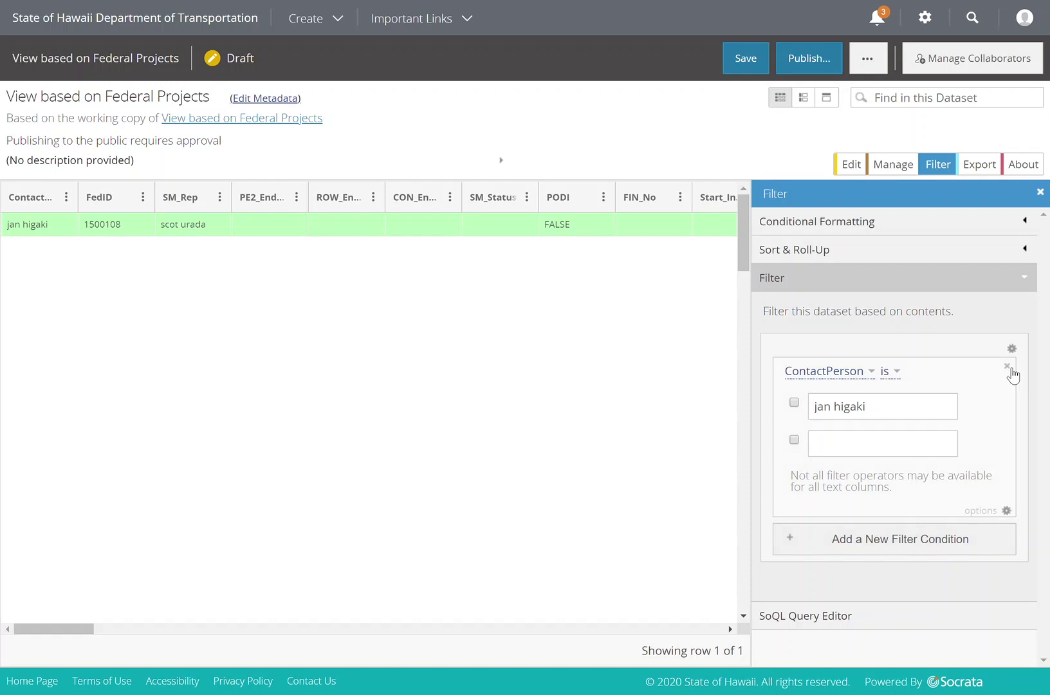
# Examine the view's query in the SoQL Query Editor, close it unchanged, and look at the sort and roll-up options.
pyautogui.click(831, 618)
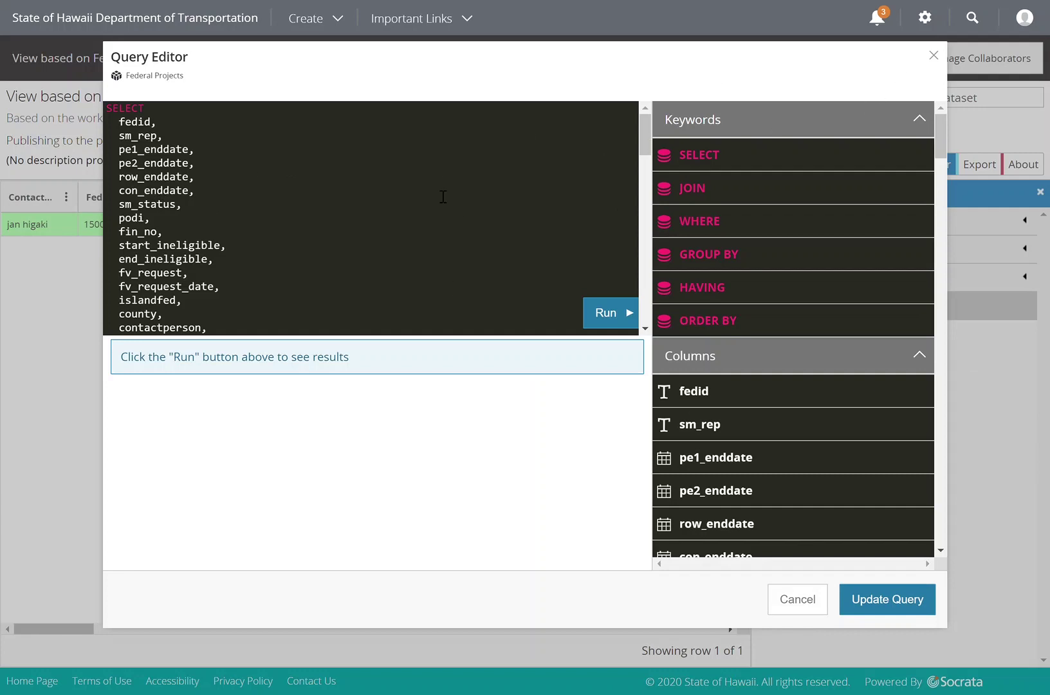
pyautogui.click(934, 56)
pyautogui.click(611, 90)
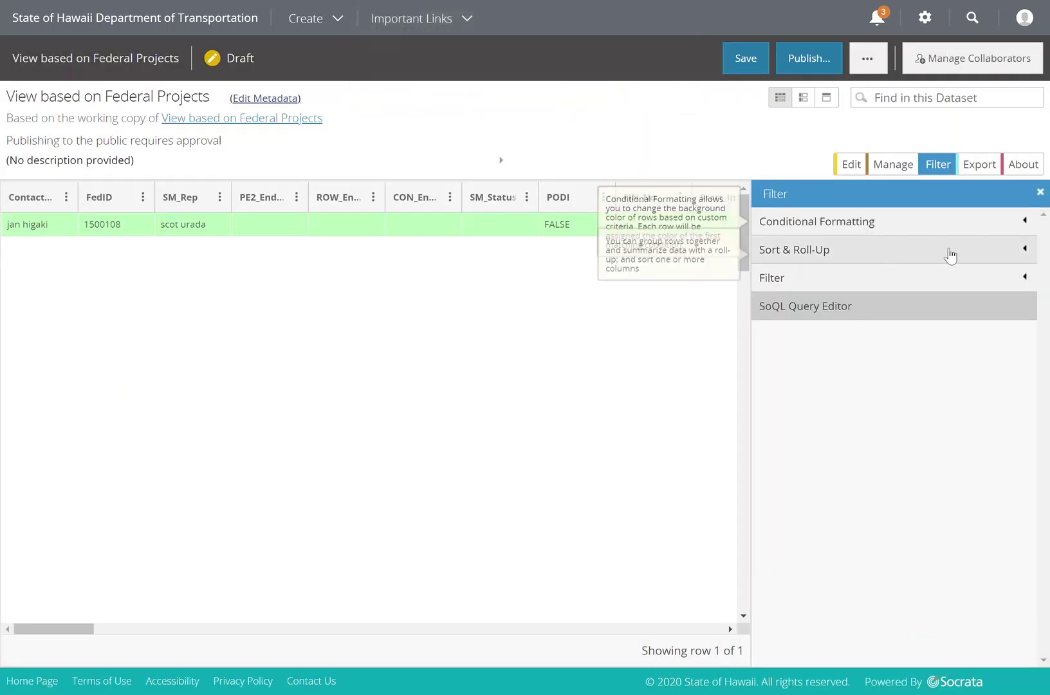
pyautogui.click(839, 250)
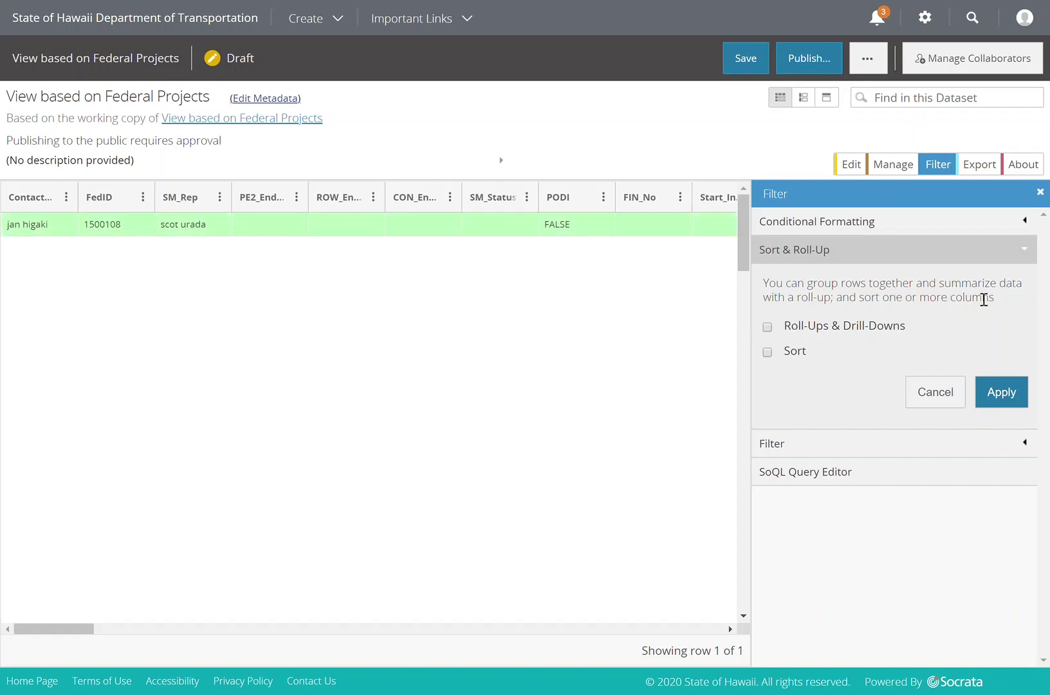
# Review the available download formats and the dataset's description, activity, meta, link and licensing details, and close the details.
pyautogui.click(993, 170)
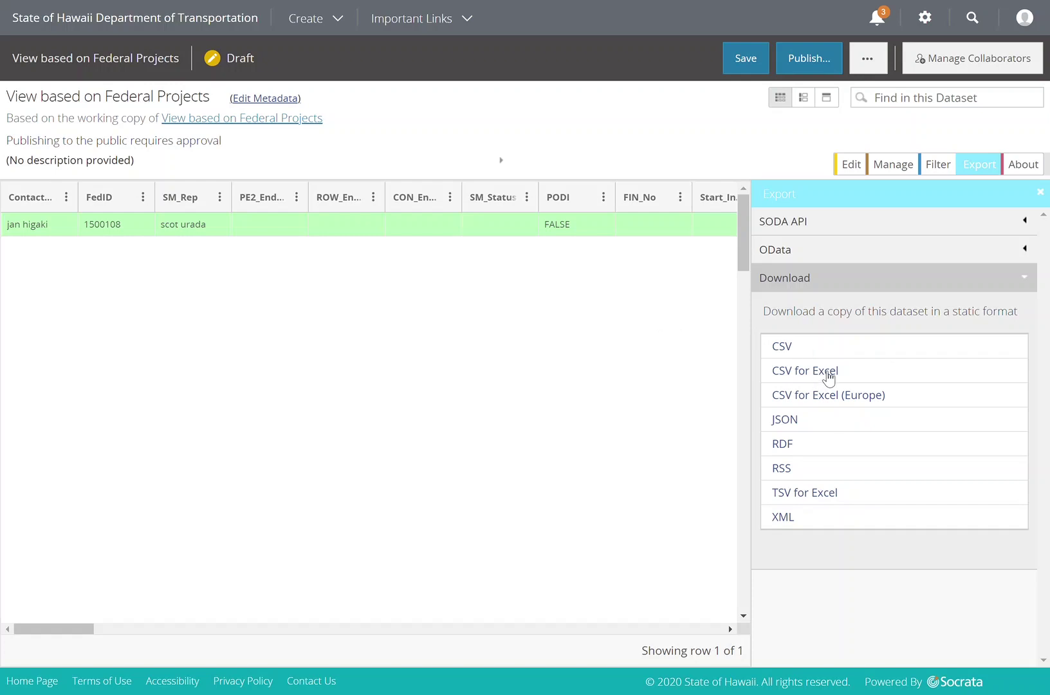
pyautogui.click(1019, 166)
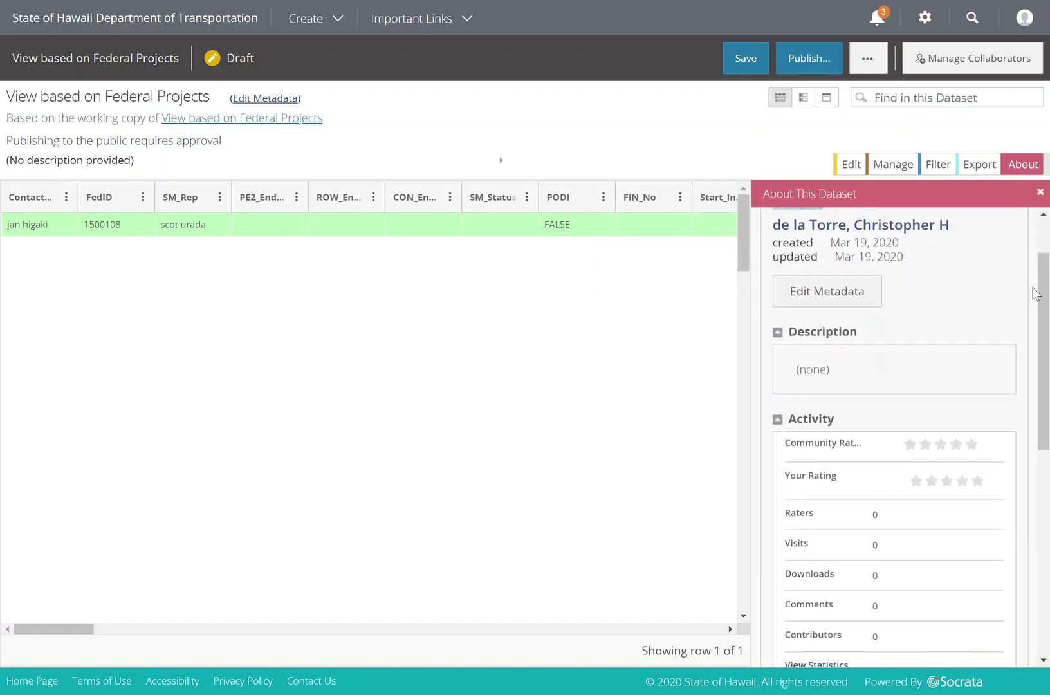
pyautogui.scroll(-5, 955, 279)
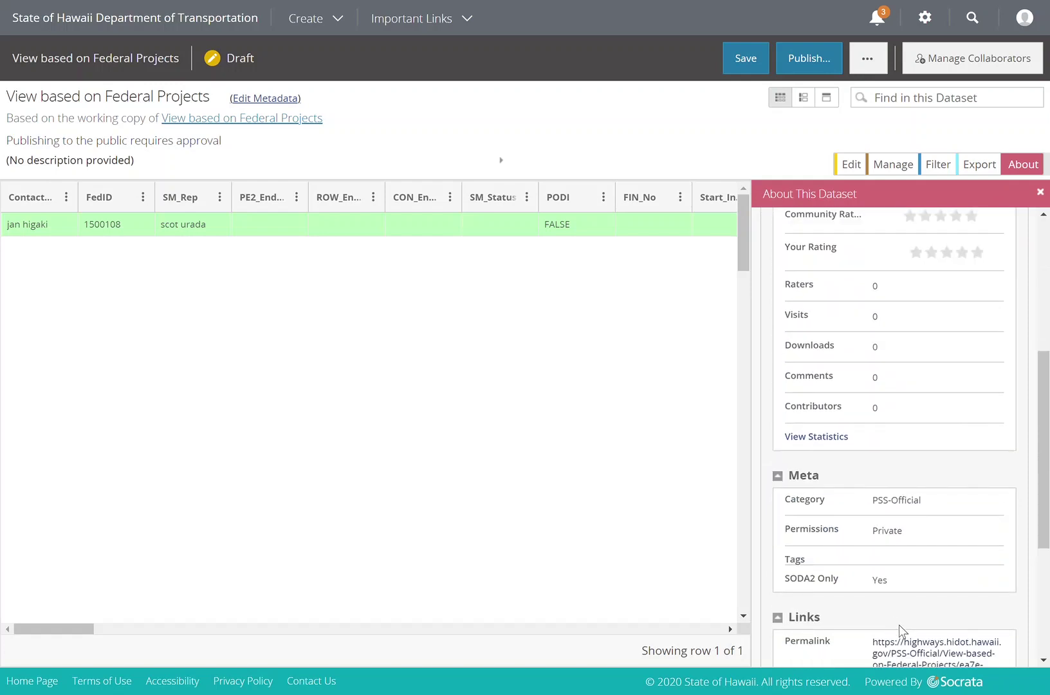
pyautogui.scroll(-2, 901, 627)
pyautogui.scroll(5, 903, 627)
pyautogui.scroll(2, 881, 399)
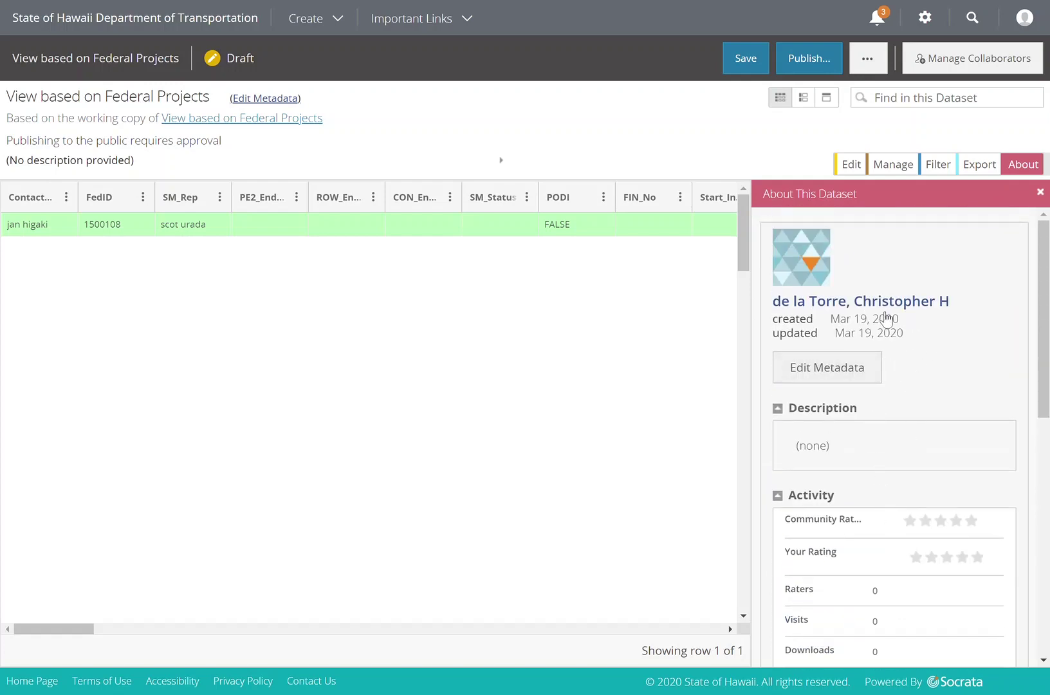
pyautogui.scroll(-6, 908, 352)
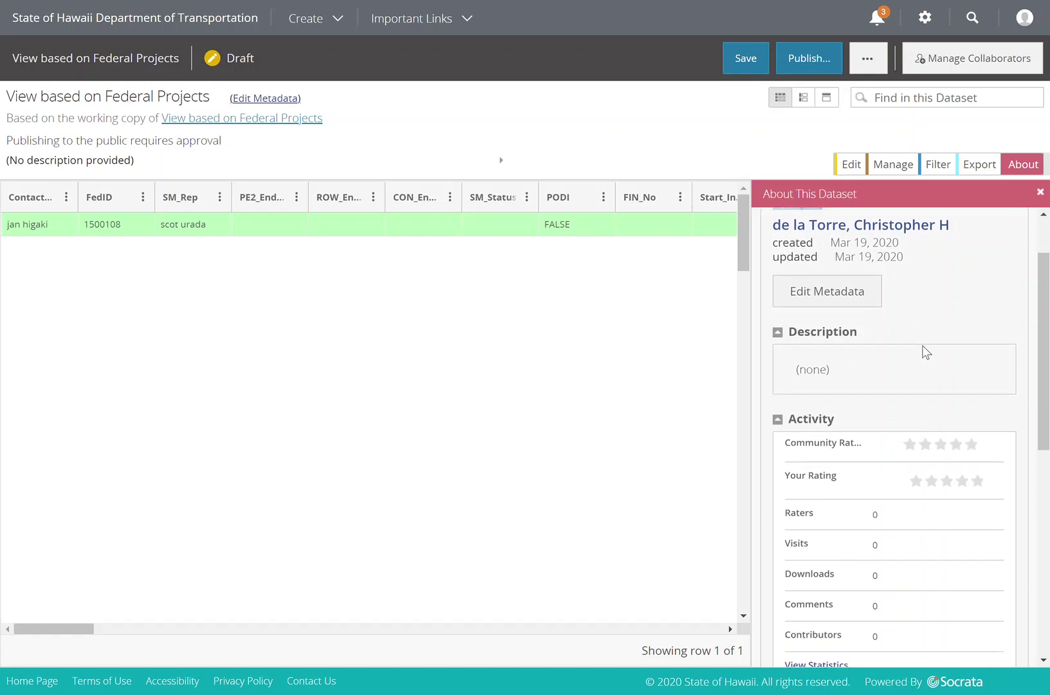
pyautogui.scroll(-2, 920, 410)
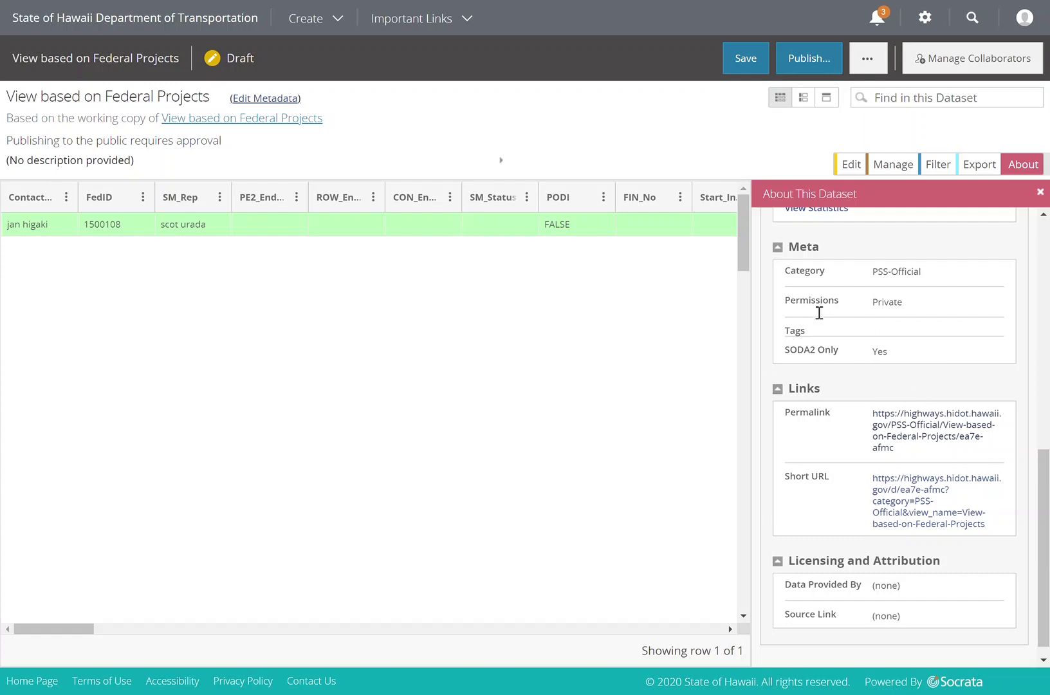
pyautogui.scroll(8, 965, 368)
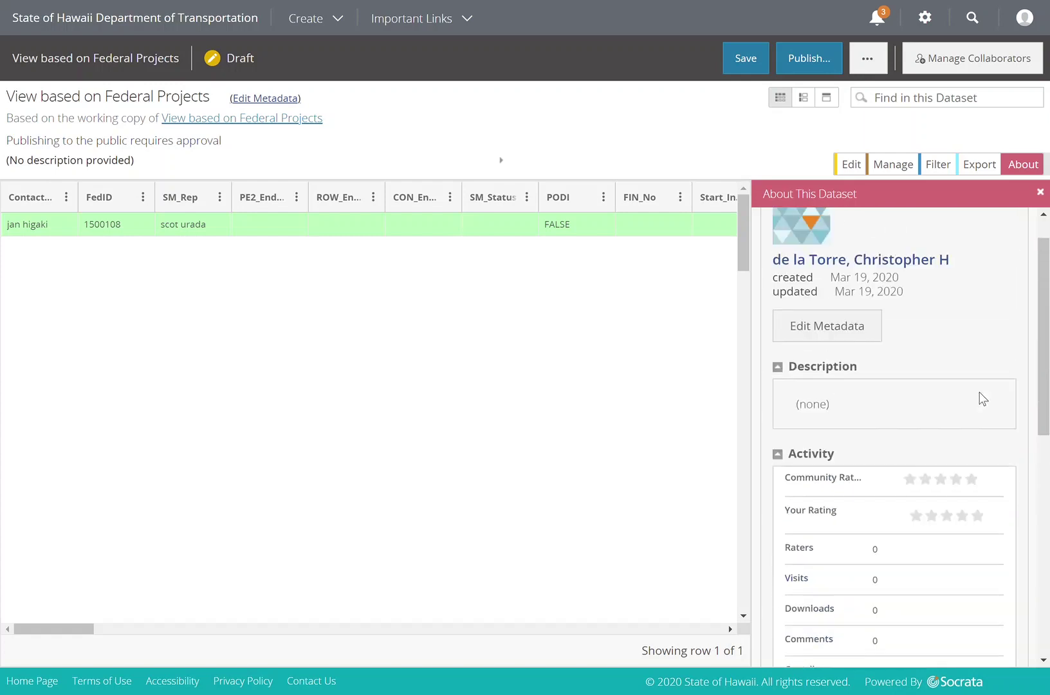
pyautogui.click(1040, 193)
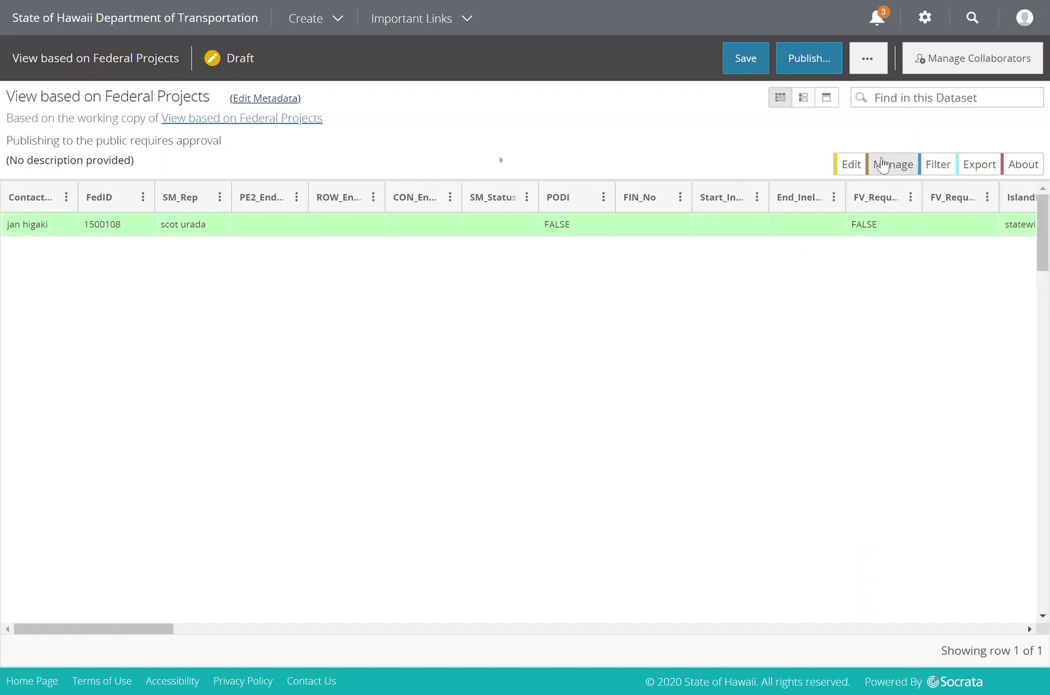